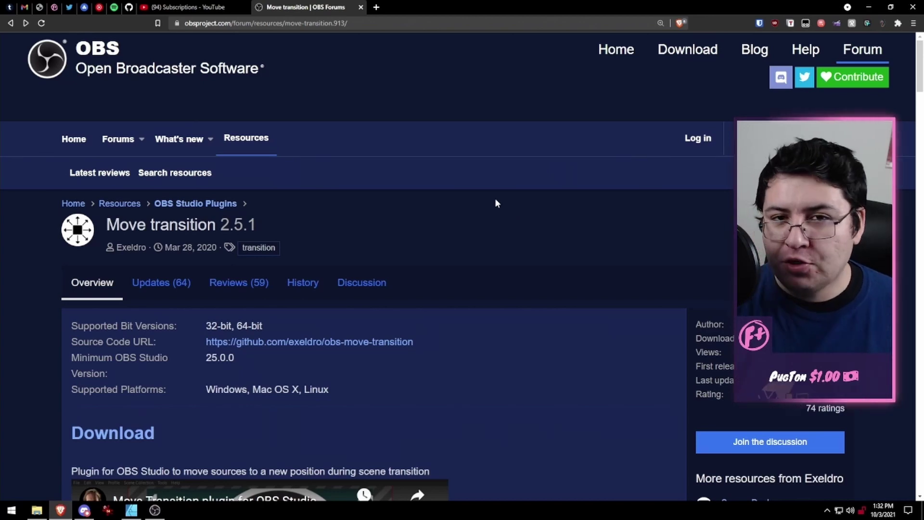
Browse the Move transition 2.5.1 download page's four zip files, then return to OBS Studio.
{"action": "scroll", "coordinate": [476, 240], "scroll_direction": "down", "scroll_amount": 5}
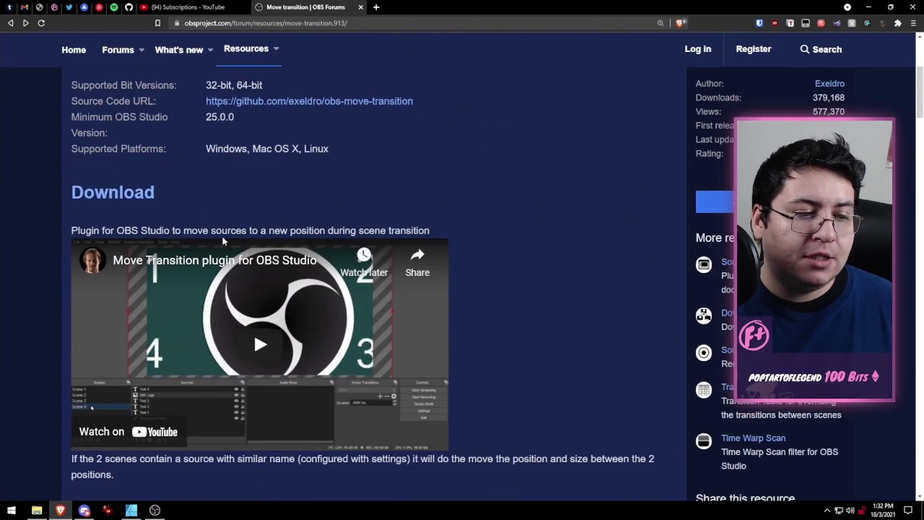
{"action": "left_click", "coordinate": [108, 195]}
{"action": "scroll", "coordinate": [324, 247], "scroll_direction": "down", "scroll_amount": 2}
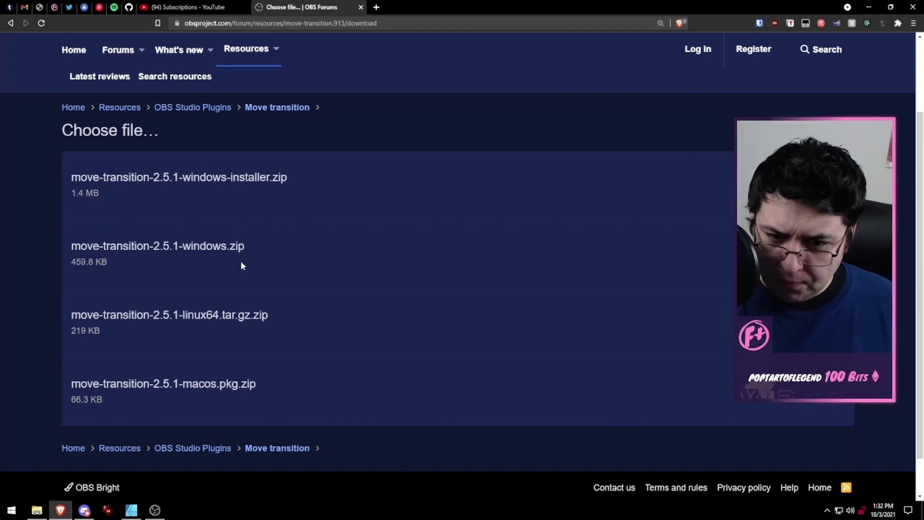
{"action": "scroll", "coordinate": [212, 231], "scroll_direction": "down", "scroll_amount": 1}
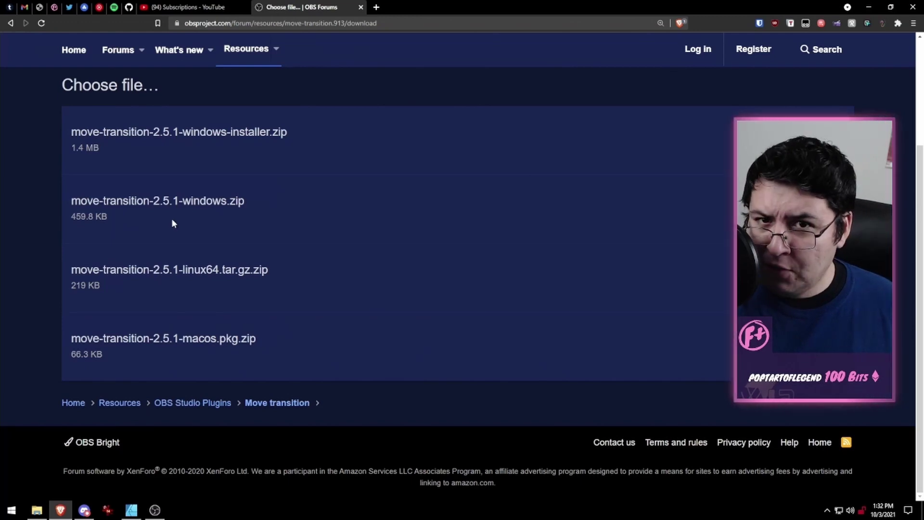
{"action": "scroll", "coordinate": [183, 210], "scroll_direction": "up", "scroll_amount": 3}
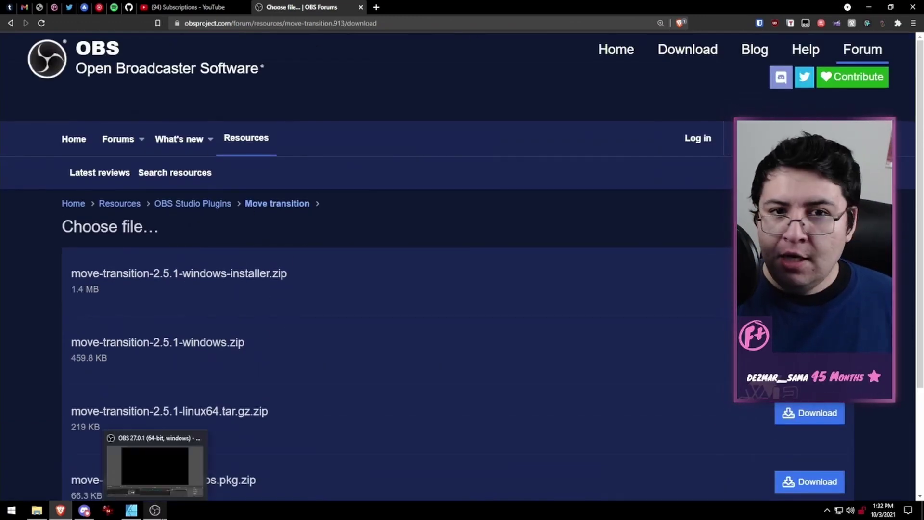
{"action": "left_click", "coordinate": [154, 510]}
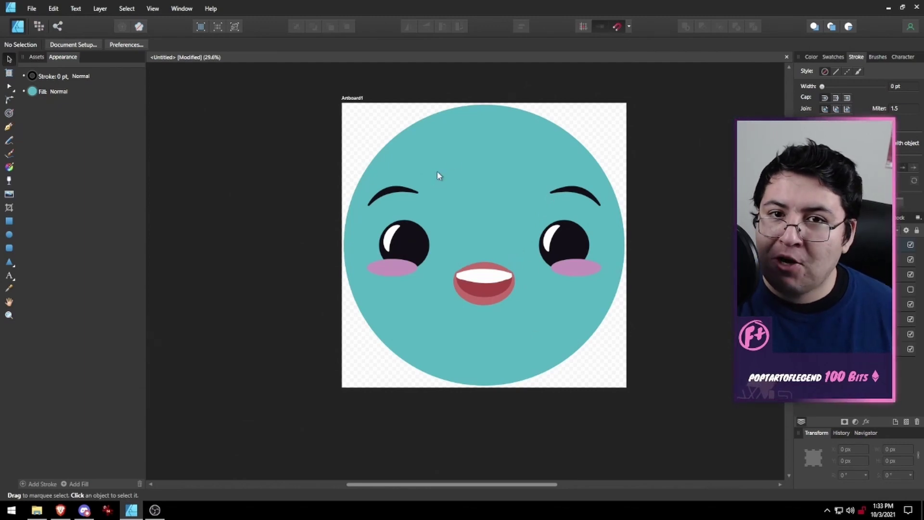
{"action": "left_click", "coordinate": [911, 305]}
{"action": "left_click", "coordinate": [911, 290]}
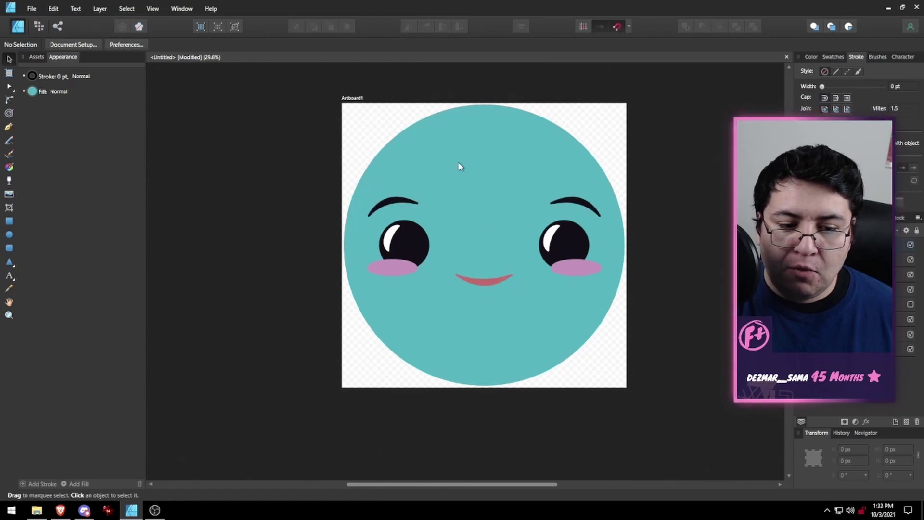
{"action": "left_click", "coordinate": [911, 289]}
{"action": "left_click", "coordinate": [911, 305]}
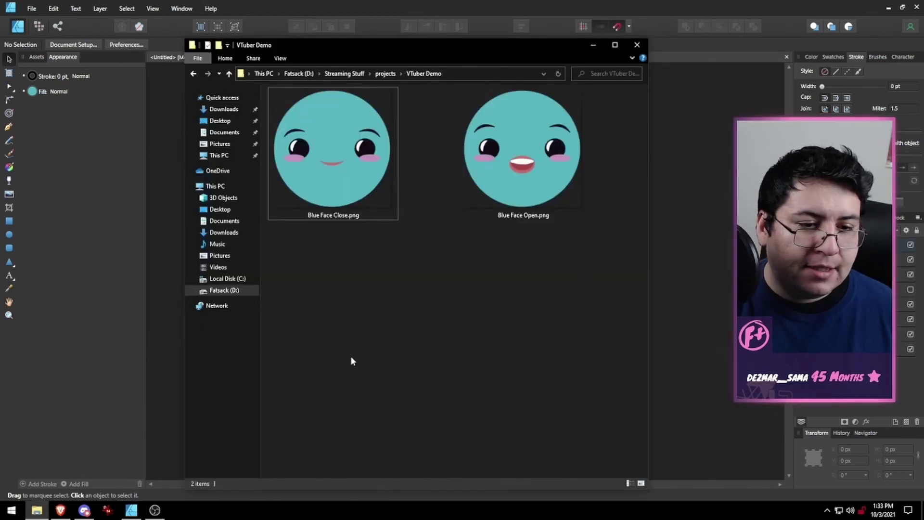
Drag Blue Face Close.png and Blue Face Open.png from the VTuber Demo folder into the OBS preview.
{"action": "left_click", "coordinate": [37, 510]}
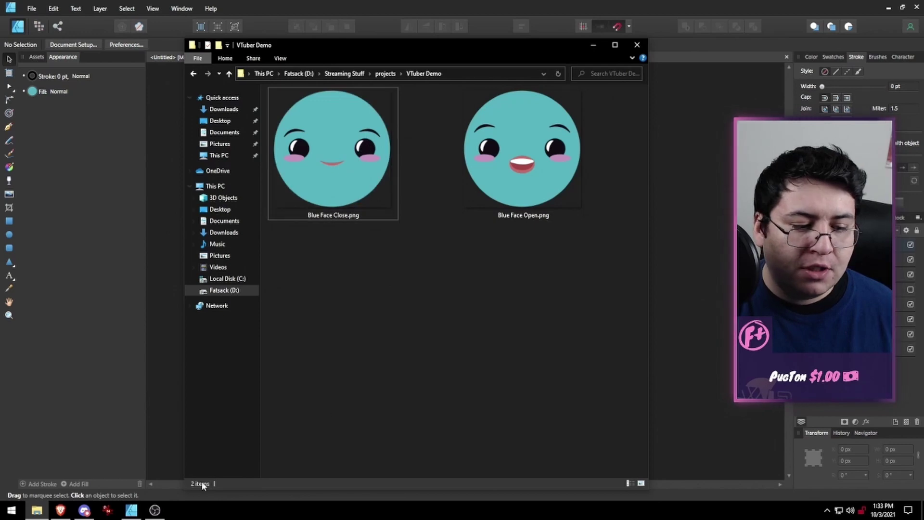
{"action": "left_click_drag", "start_coordinate": [611, 125], "coordinate": [337, 289]}
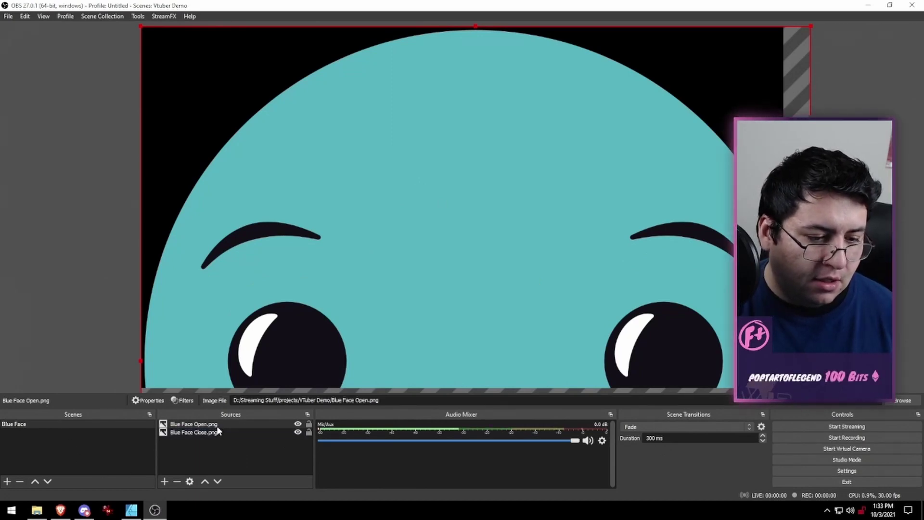
Stretch Blue Face Open.png to screen, shrink it to fit, and center it on the canvas.
{"action": "right_click", "coordinate": [440, 232]}
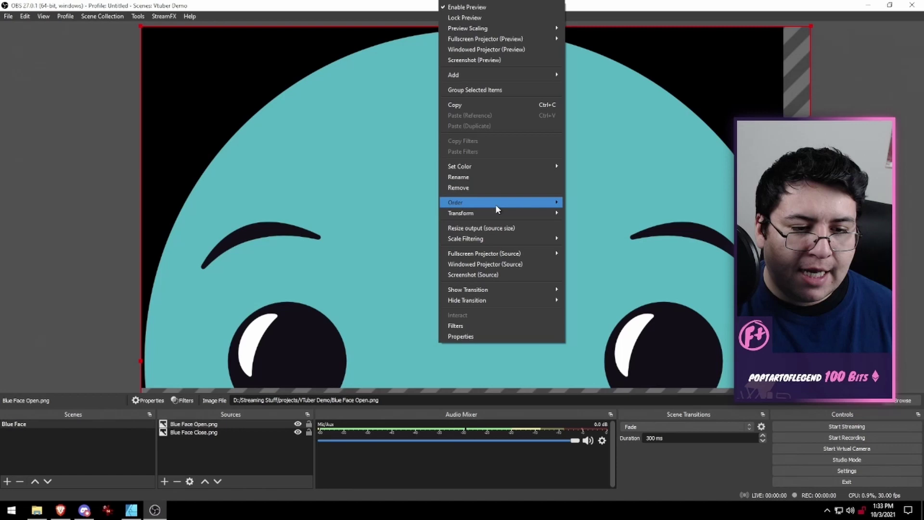
{"action": "mouse_move", "coordinate": [480, 217]}
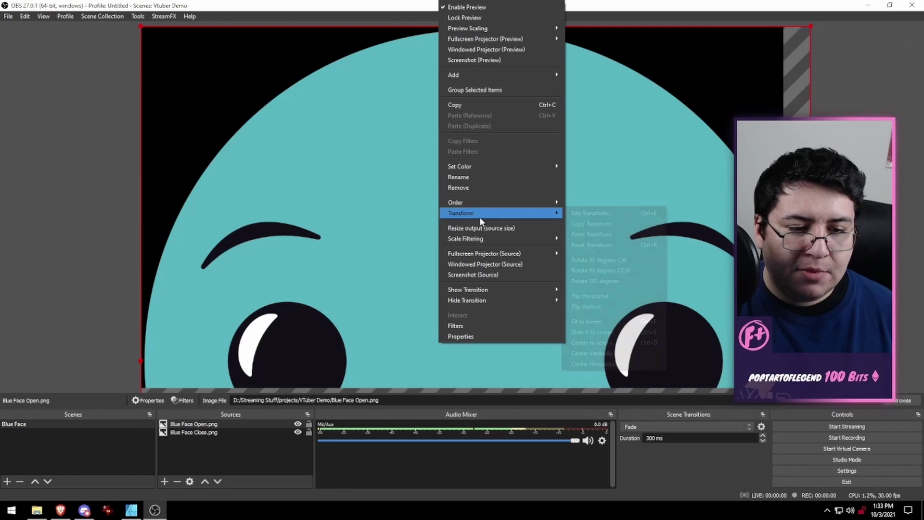
{"action": "left_click", "coordinate": [598, 334]}
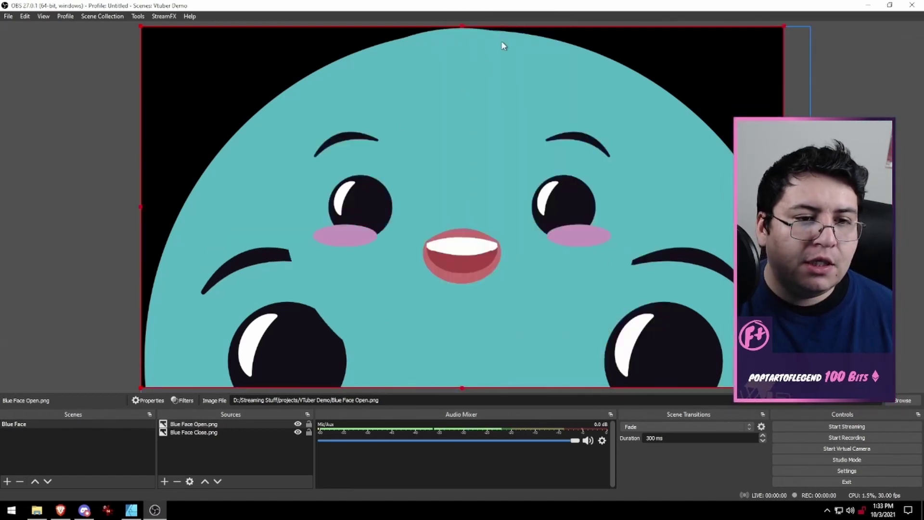
{"action": "left_click_drag", "start_coordinate": [784, 27], "coordinate": [602, 111]}
{"action": "right_click", "coordinate": [437, 264]}
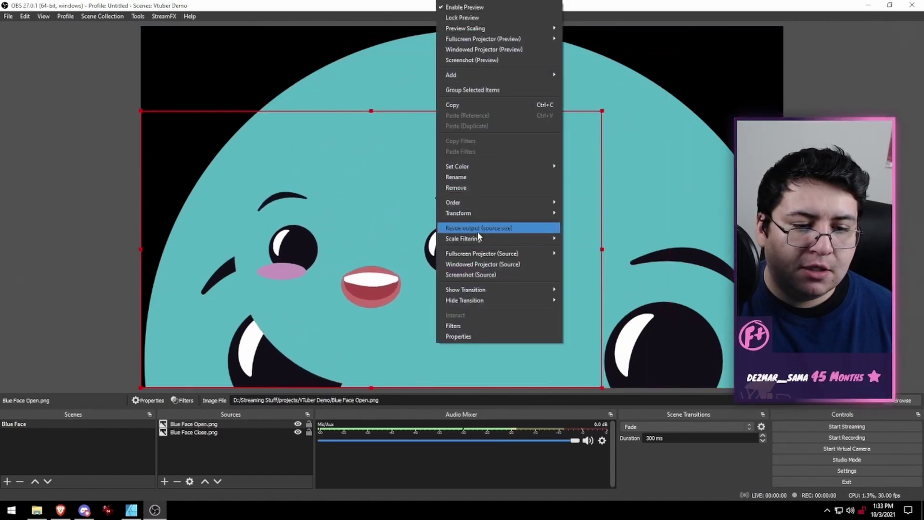
{"action": "mouse_move", "coordinate": [486, 218]}
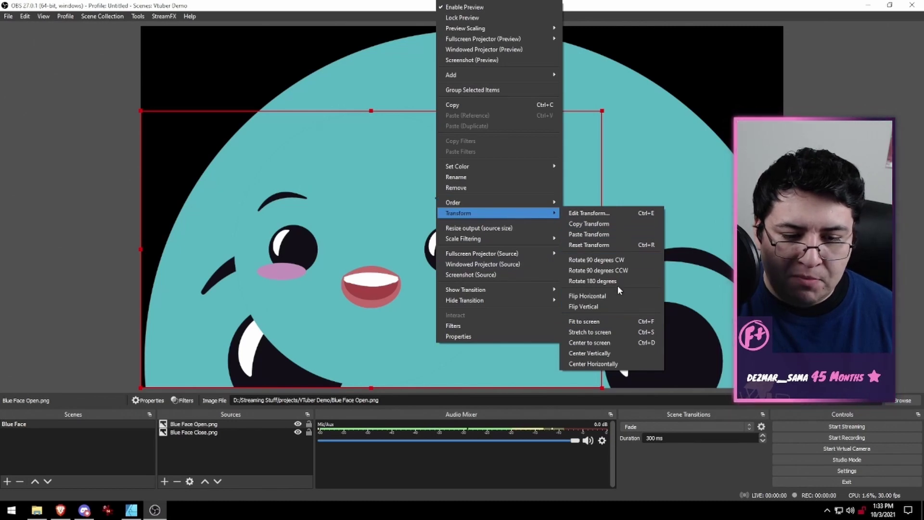
{"action": "left_click", "coordinate": [601, 342]}
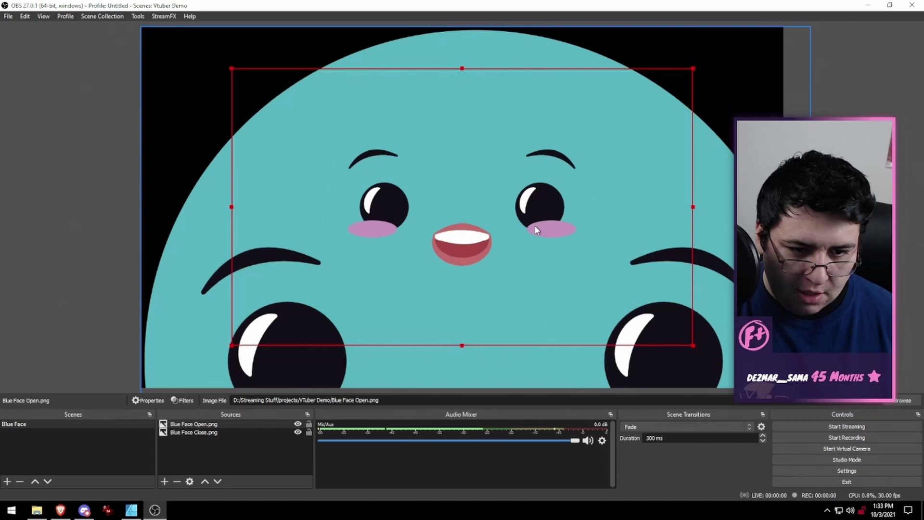
Copy Blue Face Open.png's transform.
{"action": "right_click", "coordinate": [522, 224]}
{"action": "mouse_move", "coordinate": [543, 215]}
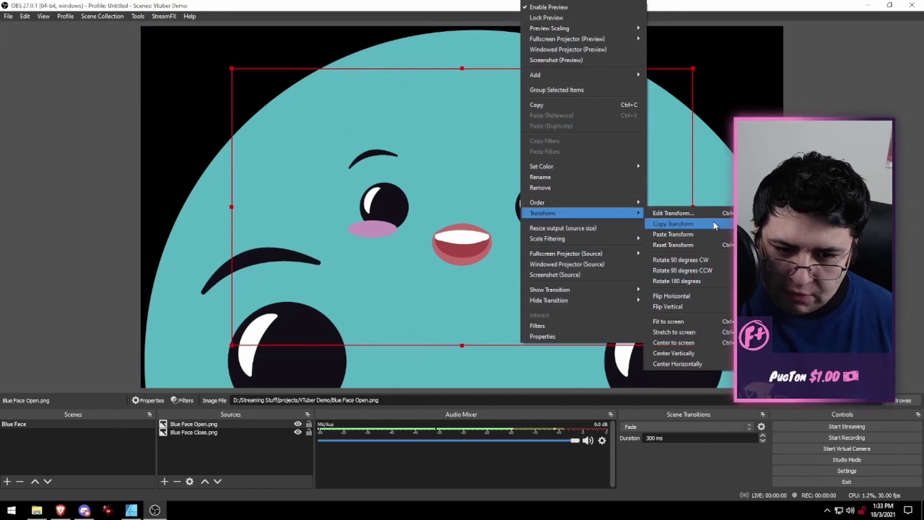
{"action": "left_click", "coordinate": [683, 223]}
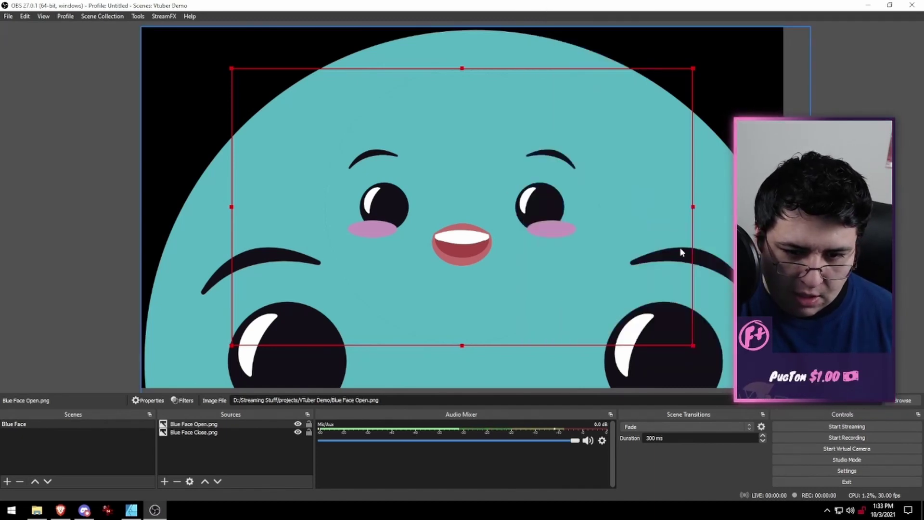
Paste the copied transform onto Blue Face Close.png.
{"action": "left_click", "coordinate": [198, 434]}
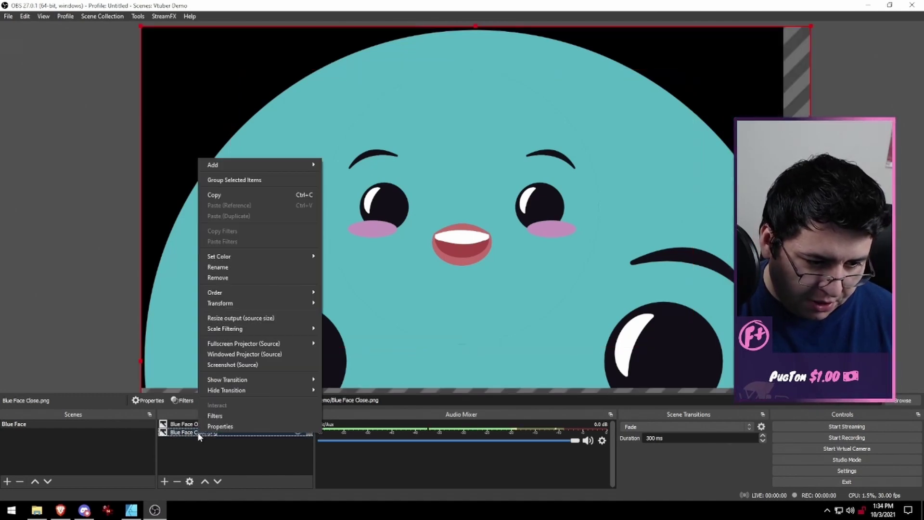
{"action": "right_click", "coordinate": [198, 433]}
{"action": "mouse_move", "coordinate": [289, 303]}
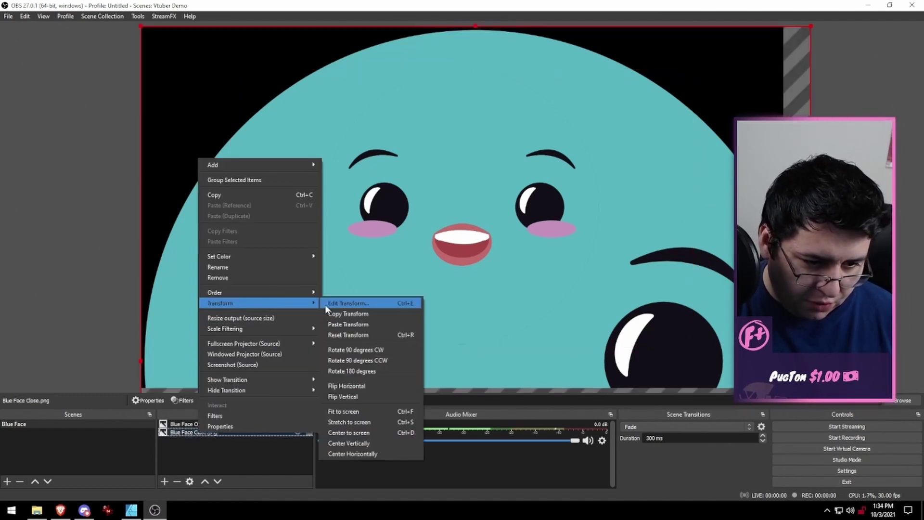
{"action": "left_click", "coordinate": [389, 327]}
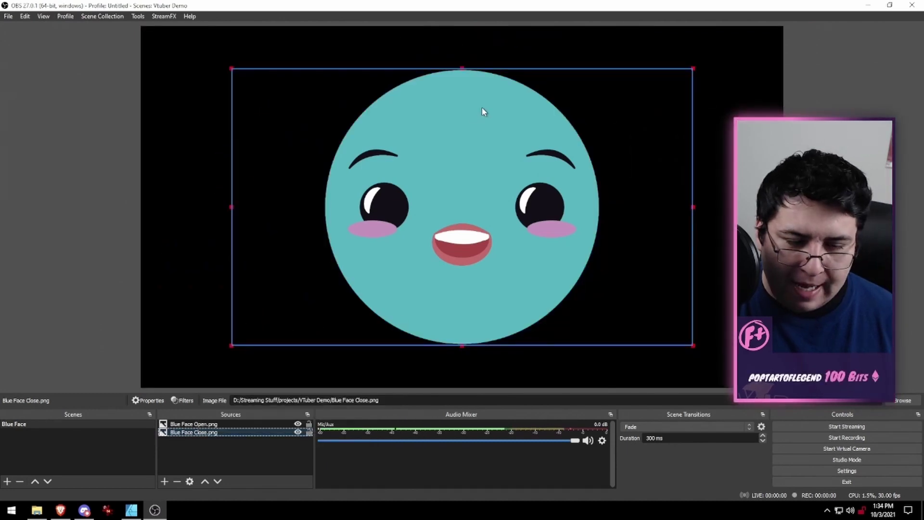
Toggle Blue Face Open.png's visibility several times to check alignment, then deselect.
{"action": "left_click", "coordinate": [298, 425]}
{"action": "left_click", "coordinate": [298, 425]}
{"action": "left_click", "coordinate": [298, 425]}
{"action": "left_click", "coordinate": [298, 424]}
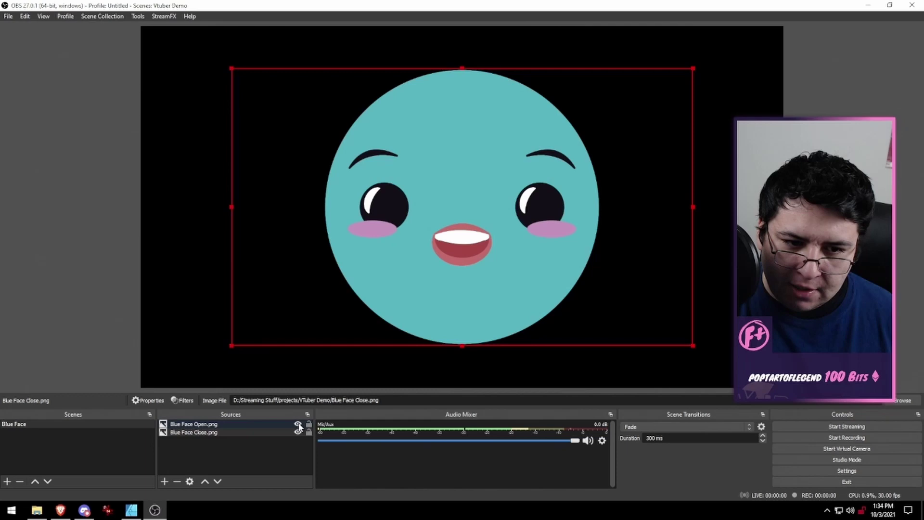
{"action": "left_click", "coordinate": [298, 425]}
{"action": "left_click", "coordinate": [298, 425]}
{"action": "left_click", "coordinate": [298, 424]}
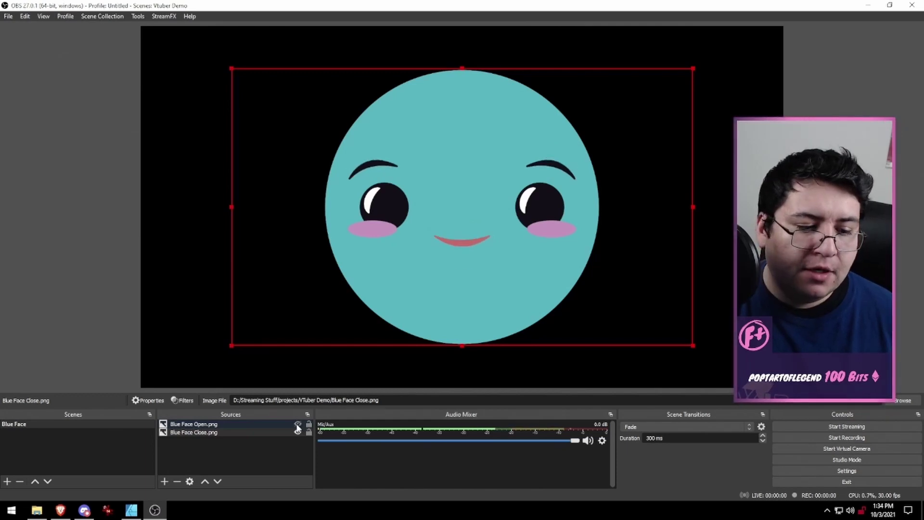
{"action": "left_click", "coordinate": [298, 424]}
{"action": "left_click", "coordinate": [270, 469]}
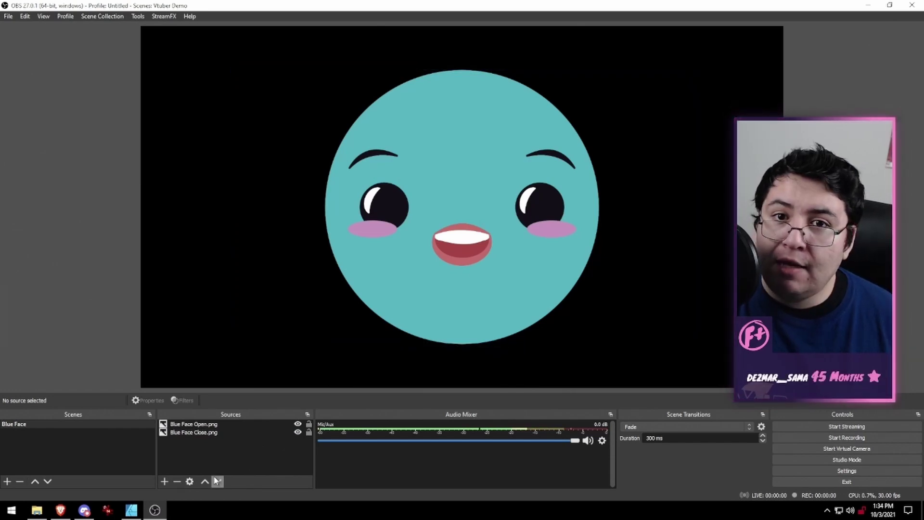
Add an Audio Move filter named 'Open Mouth' to the Mic/Aux filters.
{"action": "right_click", "coordinate": [327, 428]}
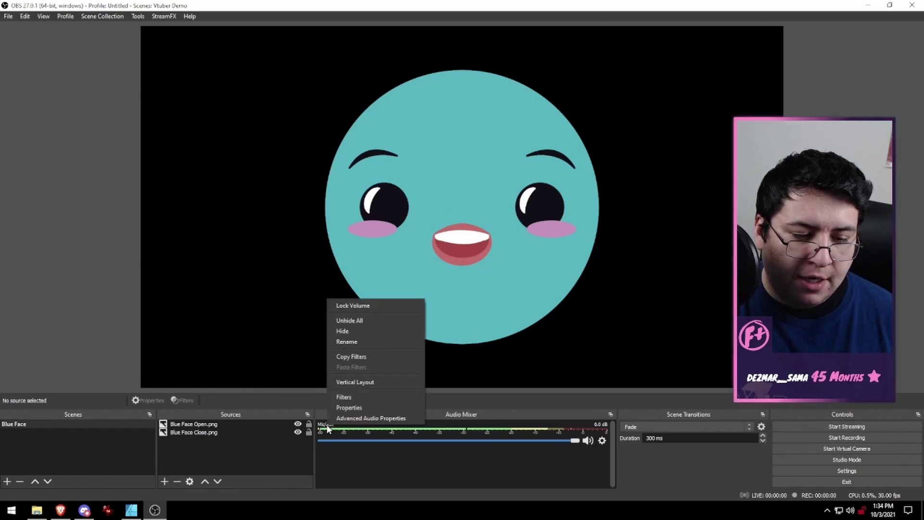
{"action": "left_click", "coordinate": [356, 398]}
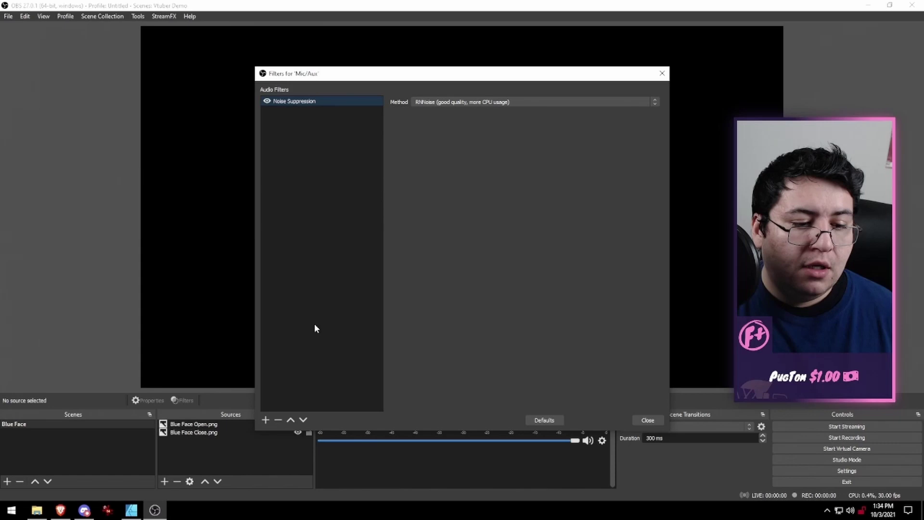
{"action": "left_click", "coordinate": [266, 420]}
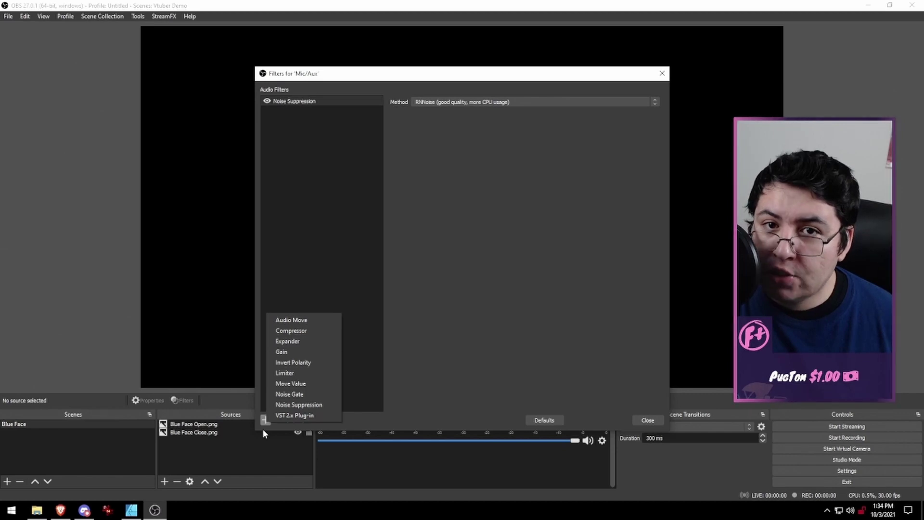
{"action": "left_click", "coordinate": [318, 319]}
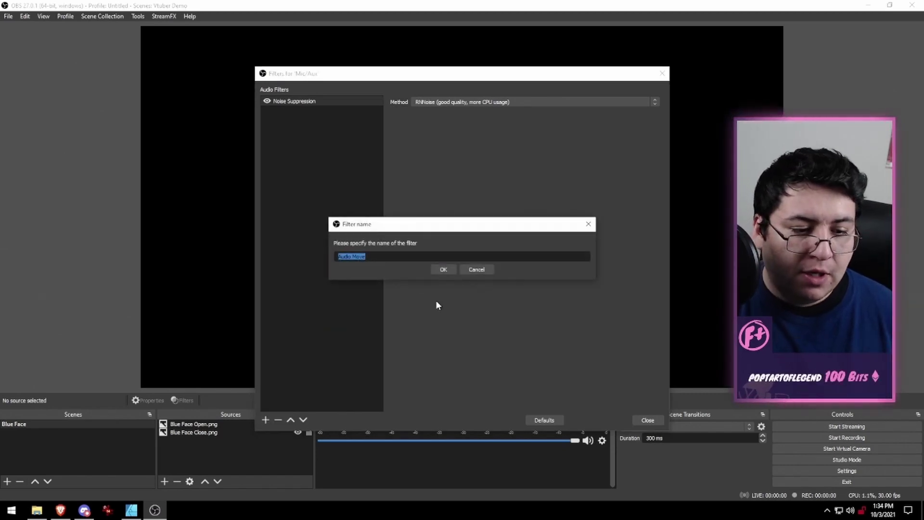
{"action": "key", "text": "BackSpace"}
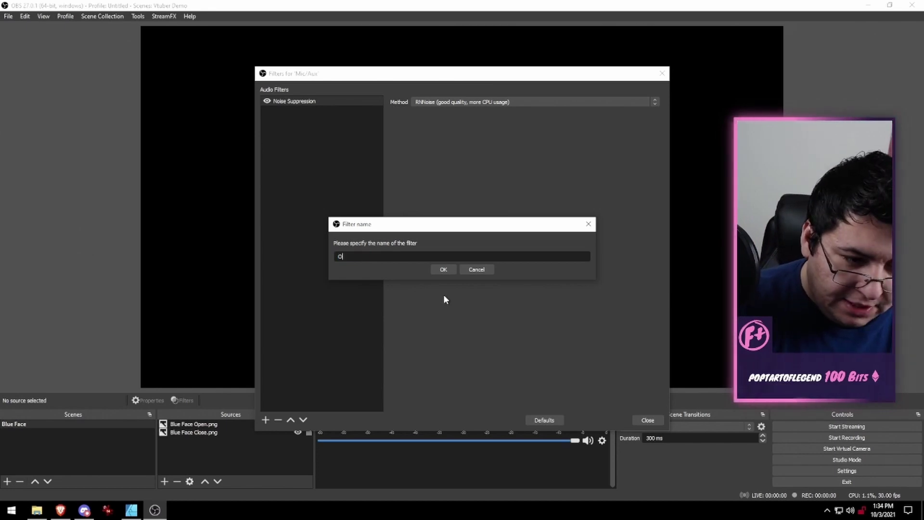
{"action": "type", "text": "Open"}
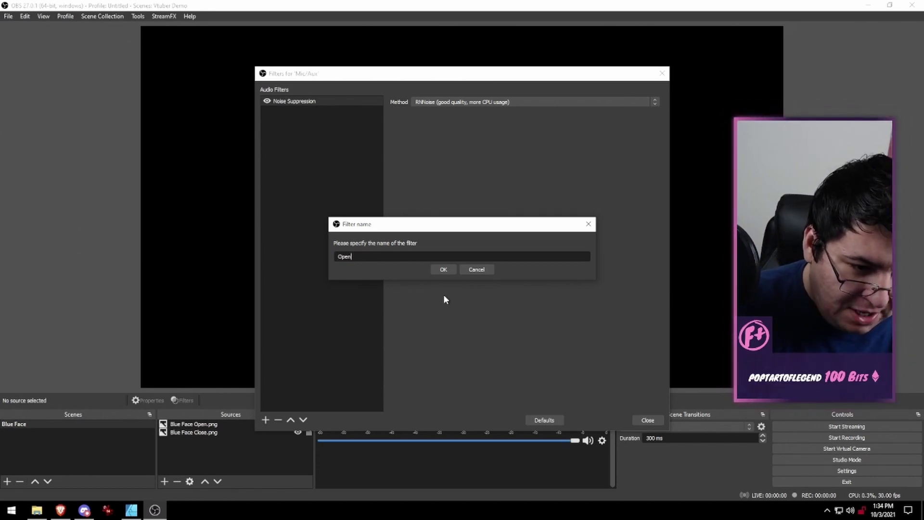
{"action": "type", "text": " Mouth"}
{"action": "key", "text": "Return"}
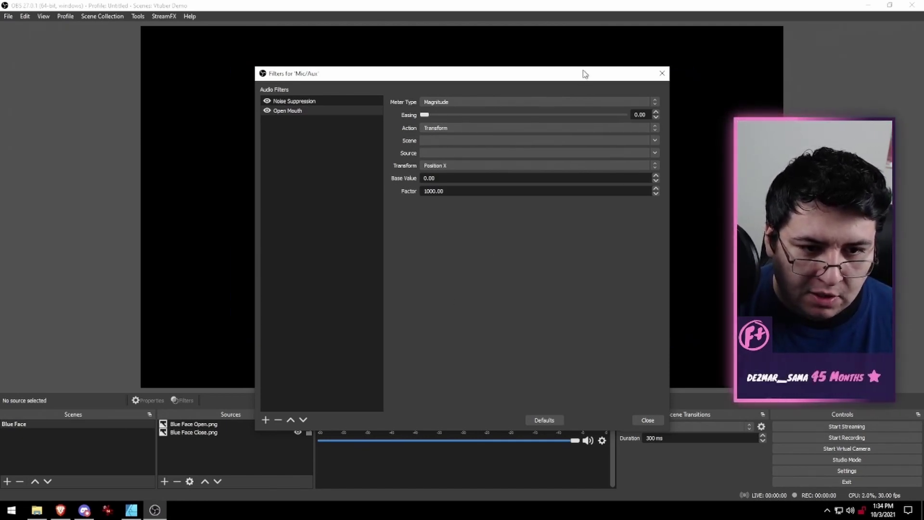
Set the Open Mouth filter to Source Visibility of Blue Face Open.png in the Blue Face scene.
{"action": "left_click_drag", "start_coordinate": [584, 73], "coordinate": [304, 62]}
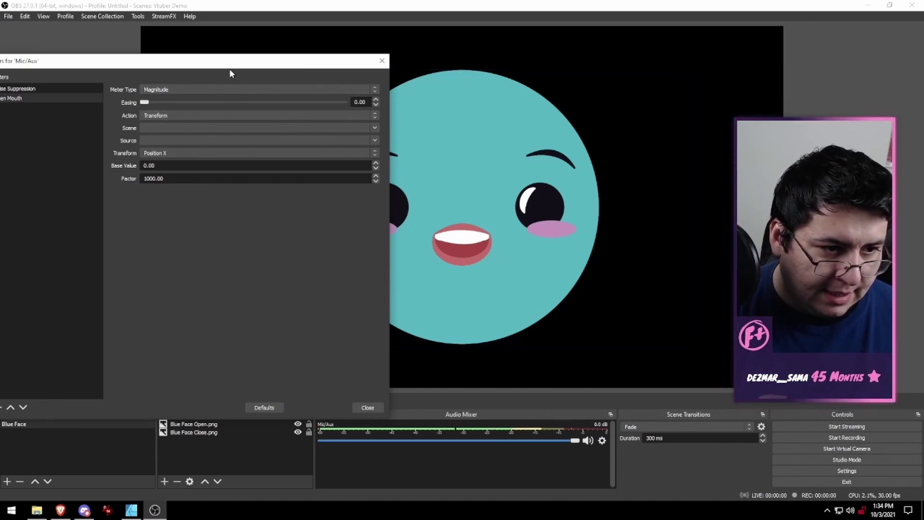
{"action": "left_click_drag", "start_coordinate": [235, 63], "coordinate": [231, 62]}
{"action": "left_click", "coordinate": [290, 114]}
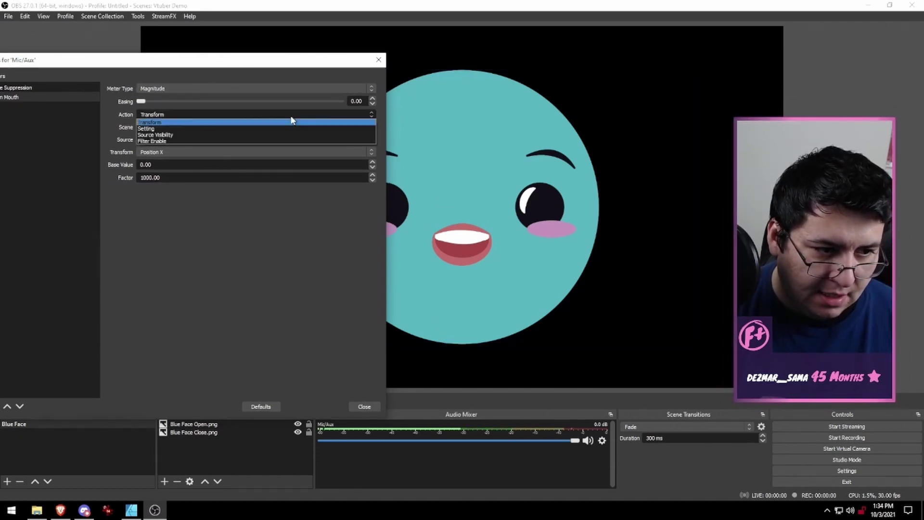
{"action": "left_click", "coordinate": [177, 135]}
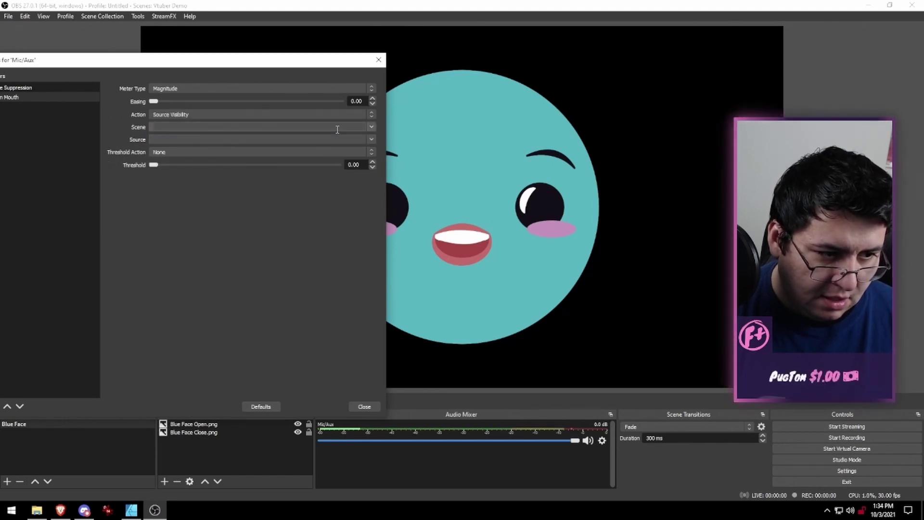
{"action": "left_click", "coordinate": [371, 127]}
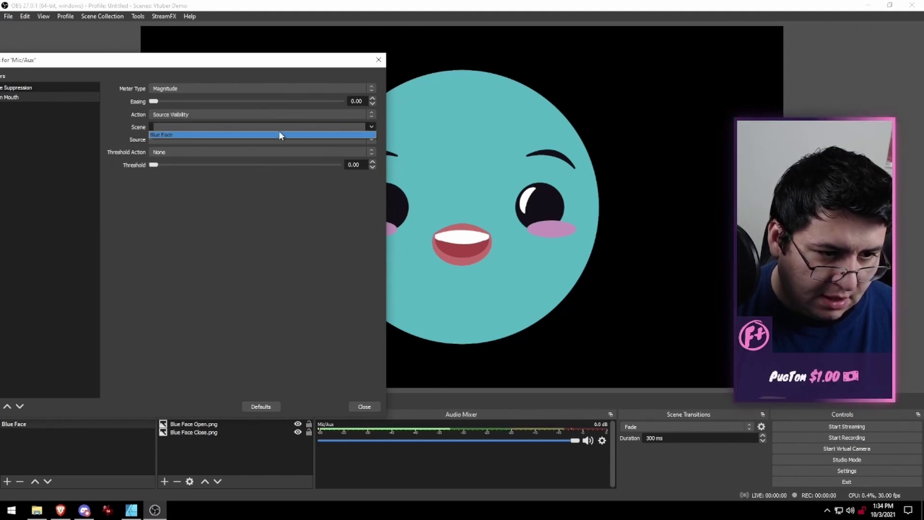
{"action": "left_click", "coordinate": [238, 134]}
{"action": "left_click", "coordinate": [371, 141]}
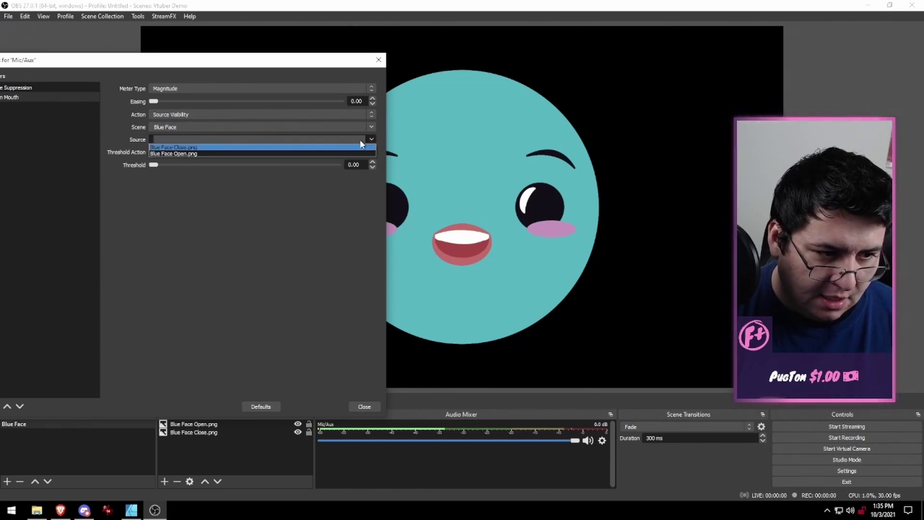
{"action": "left_click", "coordinate": [194, 154]}
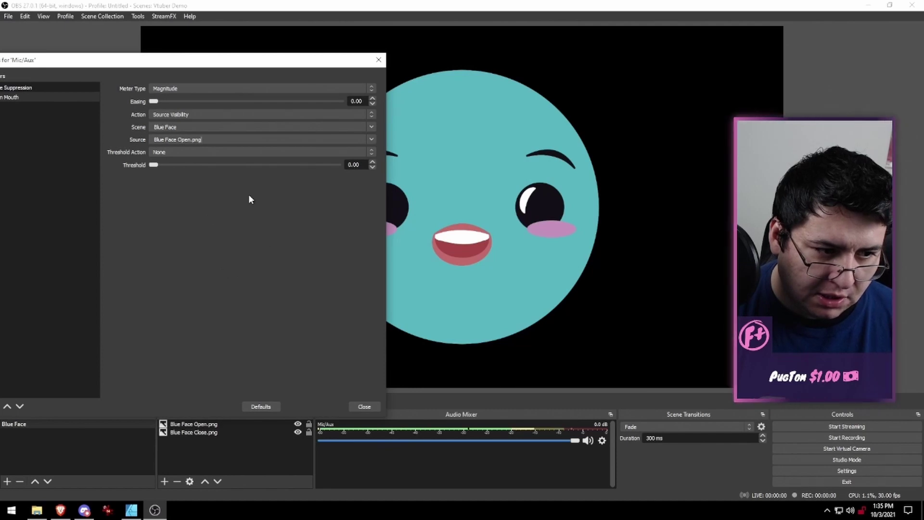
Set Threshold Action to Enable Over, Disable Under with a threshold of 1.
{"action": "left_click", "coordinate": [372, 149]}
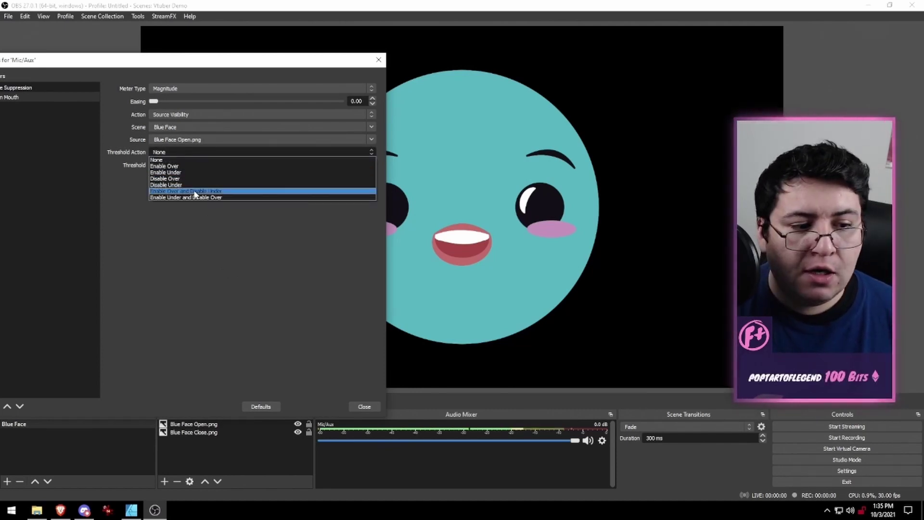
{"action": "left_click", "coordinate": [238, 190]}
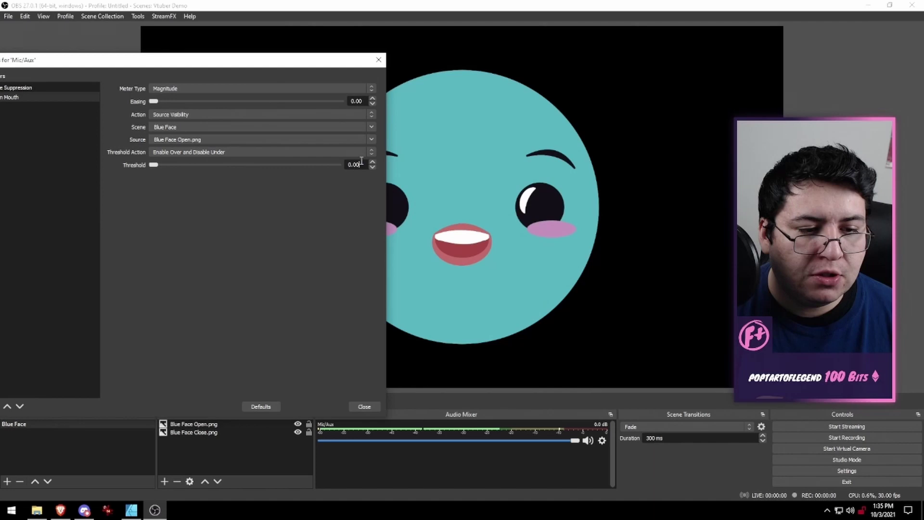
{"action": "type", "text": "1"}
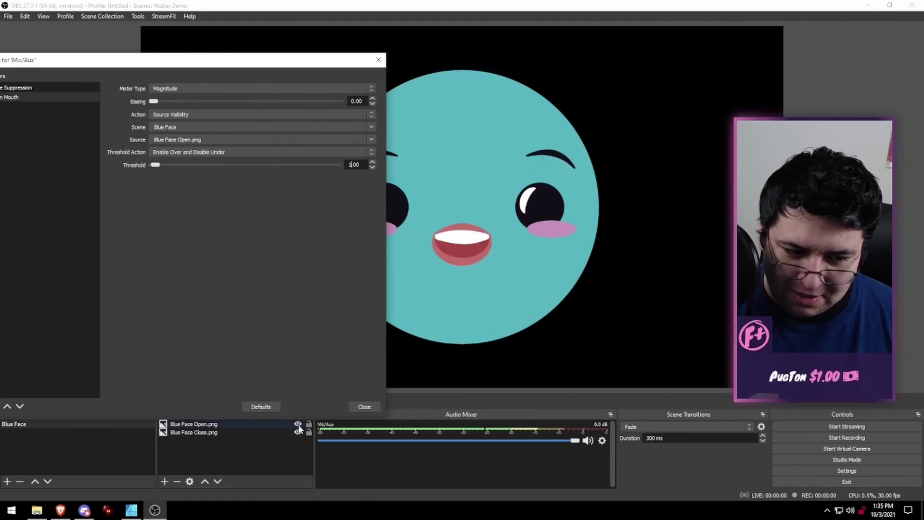
{"action": "left_click_drag", "start_coordinate": [326, 53], "coordinate": [332, 35]}
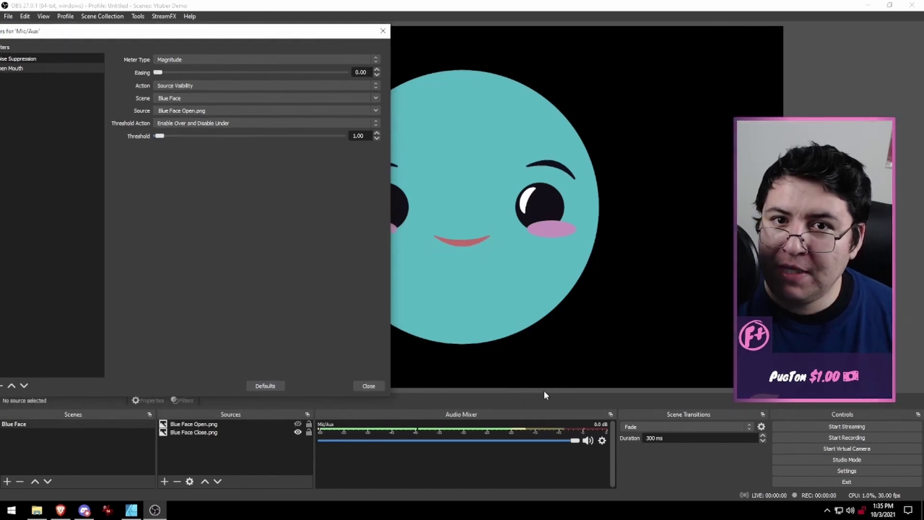
Close the Filters dialog, then reopen Mic/Aux filters to review the Open Mouth settings.
{"action": "left_click", "coordinate": [369, 386]}
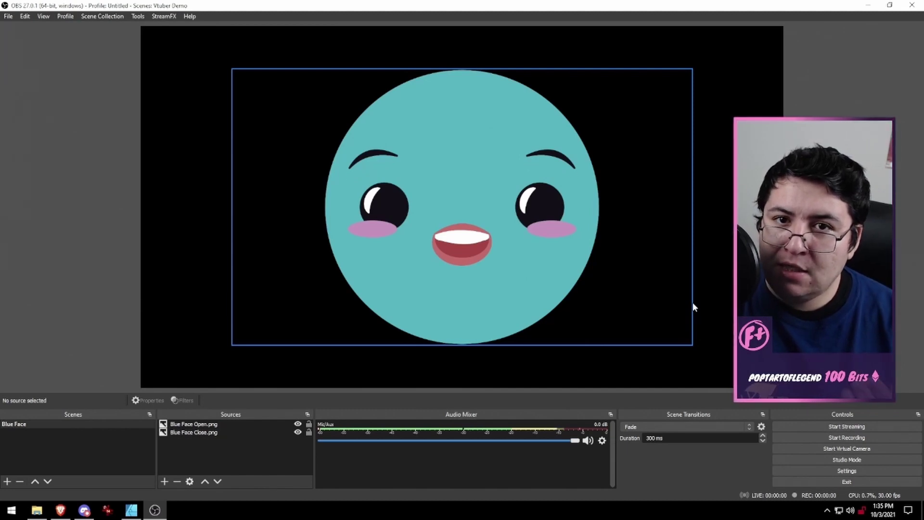
{"action": "right_click", "coordinate": [329, 423]}
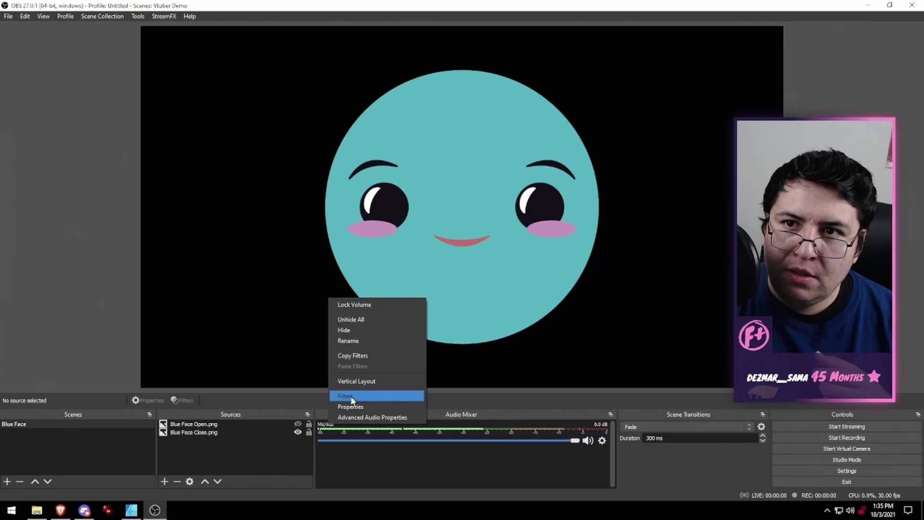
{"action": "left_click", "coordinate": [352, 400]}
{"action": "left_click_drag", "start_coordinate": [563, 75], "coordinate": [330, 43]}
{"action": "left_click", "coordinate": [54, 77]}
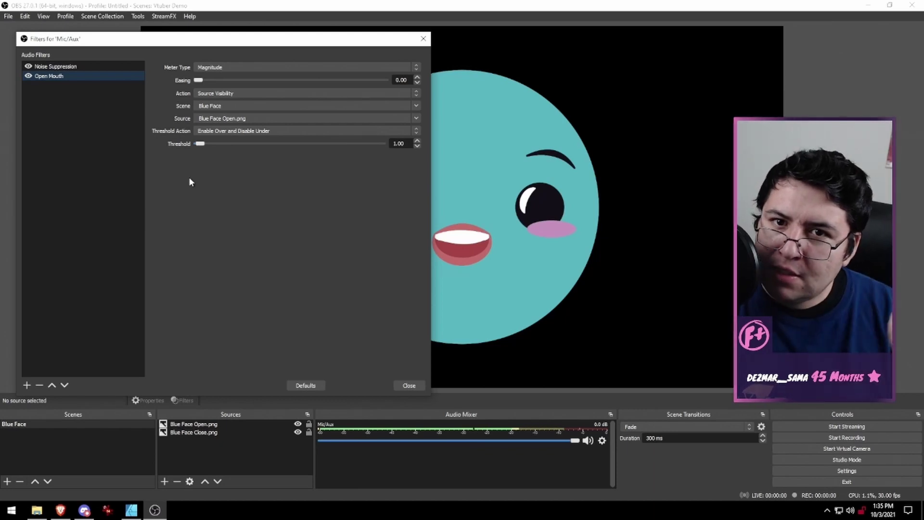
Reposition the Filters window to watch the face react, then close it.
{"action": "left_click_drag", "start_coordinate": [289, 37], "coordinate": [269, 21]}
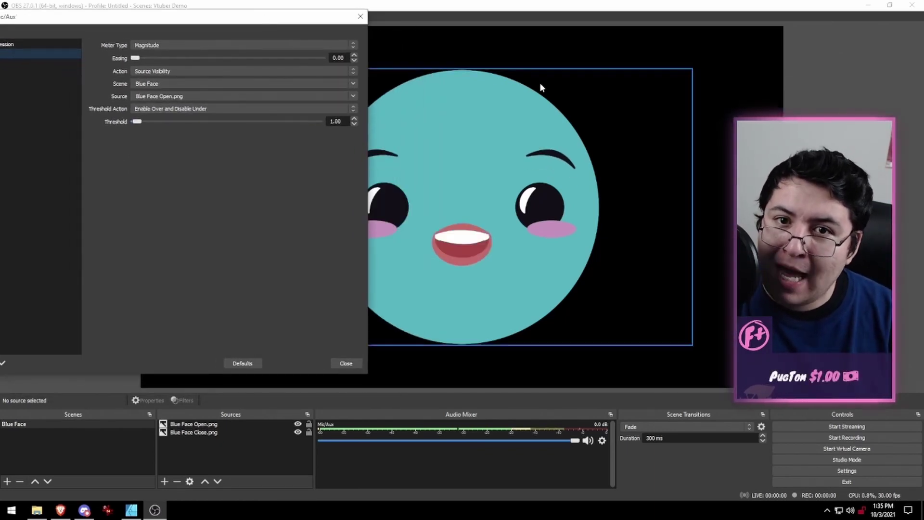
{"action": "left_click_drag", "start_coordinate": [198, 18], "coordinate": [565, 50]}
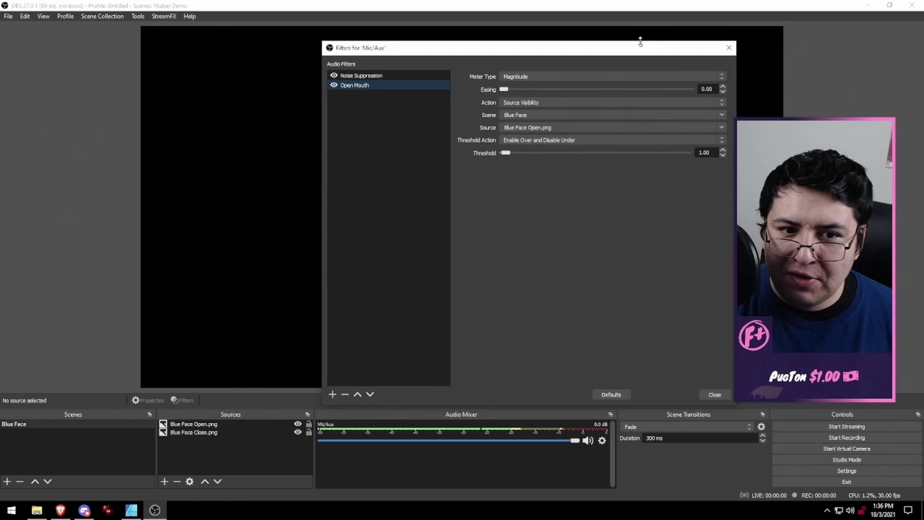
{"action": "left_click_drag", "start_coordinate": [573, 53], "coordinate": [266, 52]}
{"action": "left_click", "coordinate": [354, 391]}
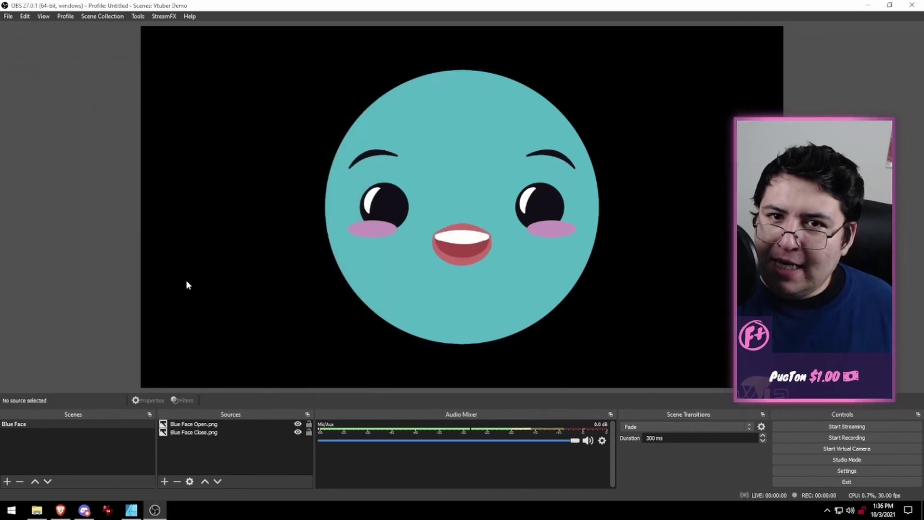
{"action": "left_click", "coordinate": [187, 467]}
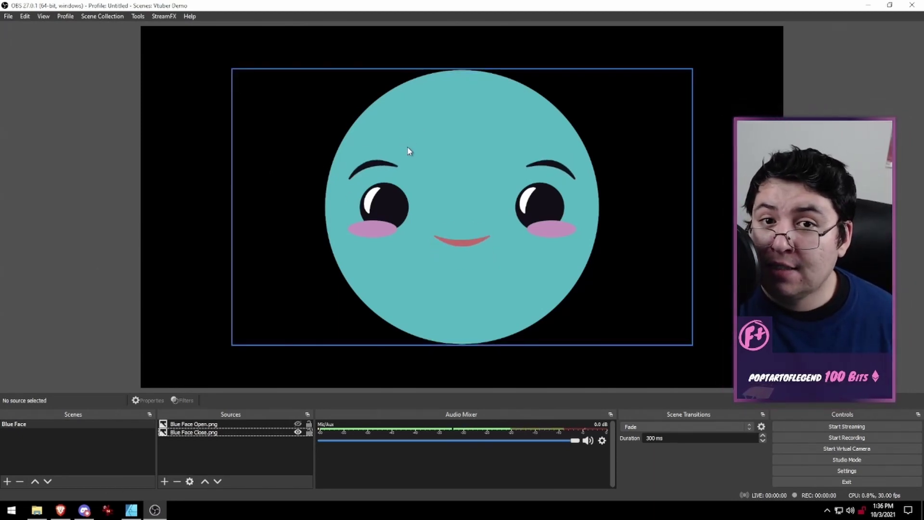
Create a scene named 'Webcam' and move it above Blue Face.
{"action": "left_click", "coordinate": [8, 481]}
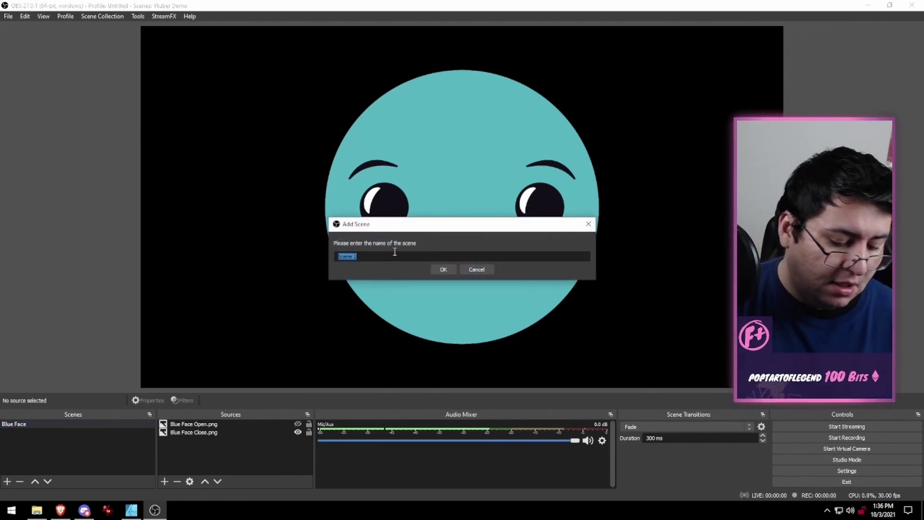
{"action": "type", "text": "Webcam"}
{"action": "key", "text": "Return"}
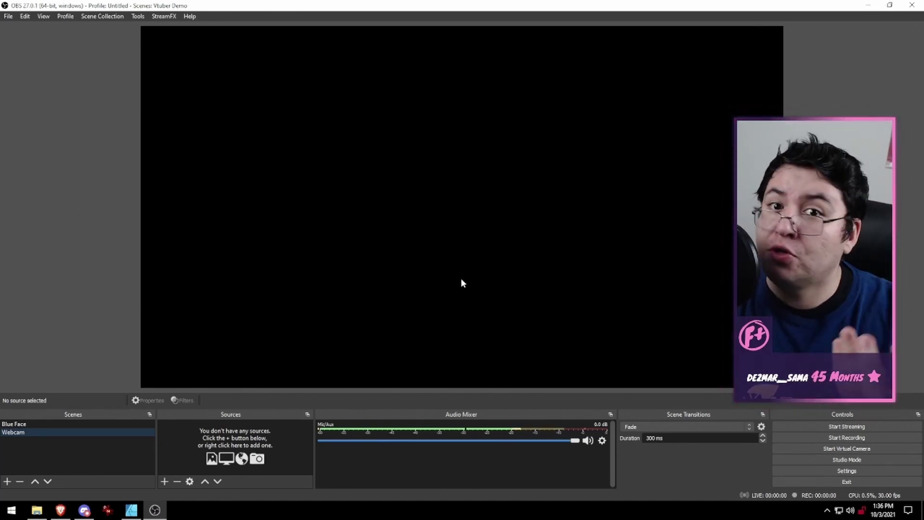
{"action": "left_click", "coordinate": [35, 481]}
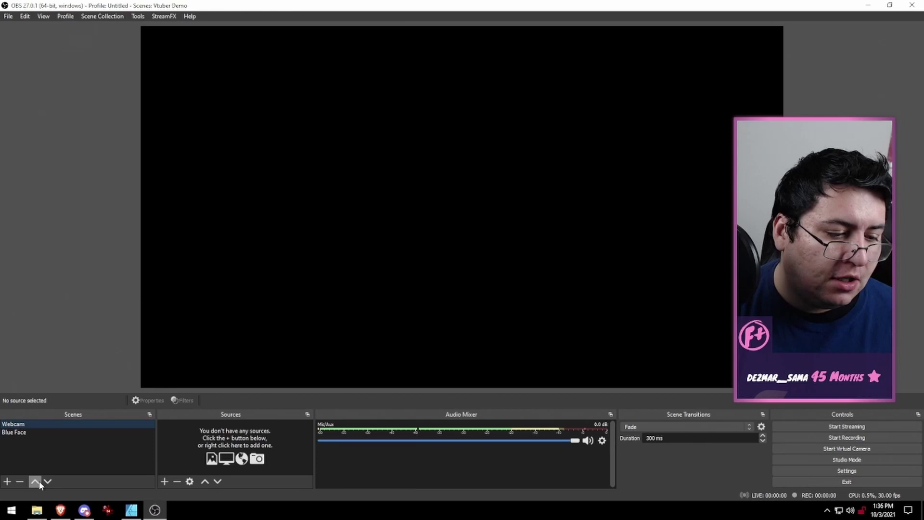
Add the existing Blue Face scene as a source in Webcam.
{"action": "left_click", "coordinate": [164, 482]}
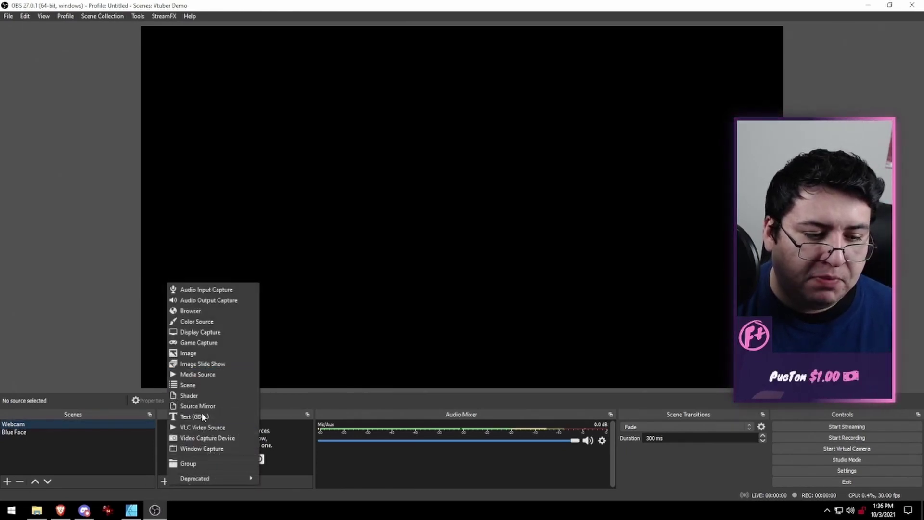
{"action": "left_click", "coordinate": [206, 385]}
{"action": "left_click", "coordinate": [395, 230]}
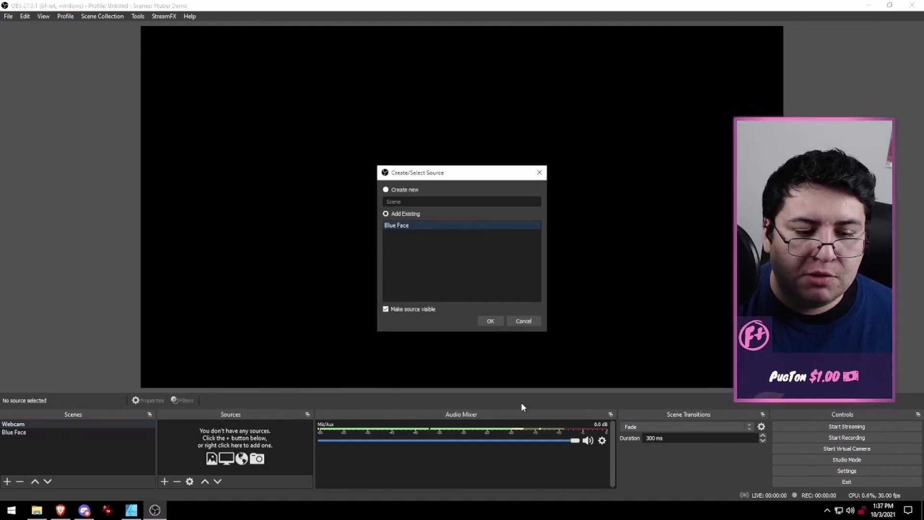
{"action": "left_click", "coordinate": [489, 321]}
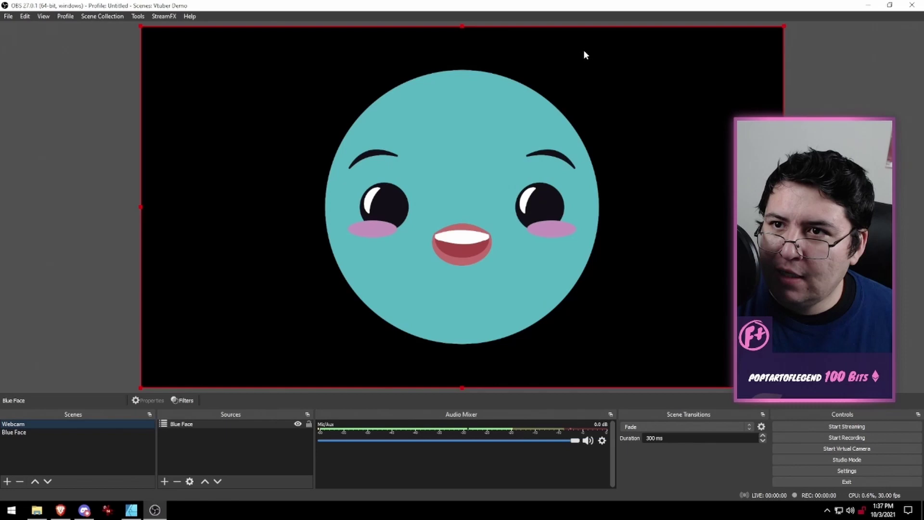
Add an Audio Move filter named 'Puppet Move' to Mic/Aux.
{"action": "right_click", "coordinate": [322, 426]}
{"action": "left_click", "coordinate": [350, 399]}
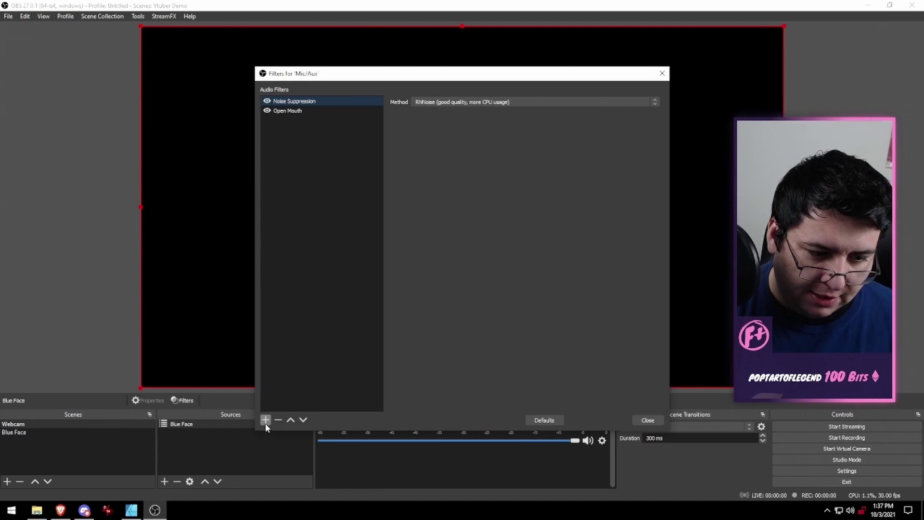
{"action": "left_click", "coordinate": [265, 420]}
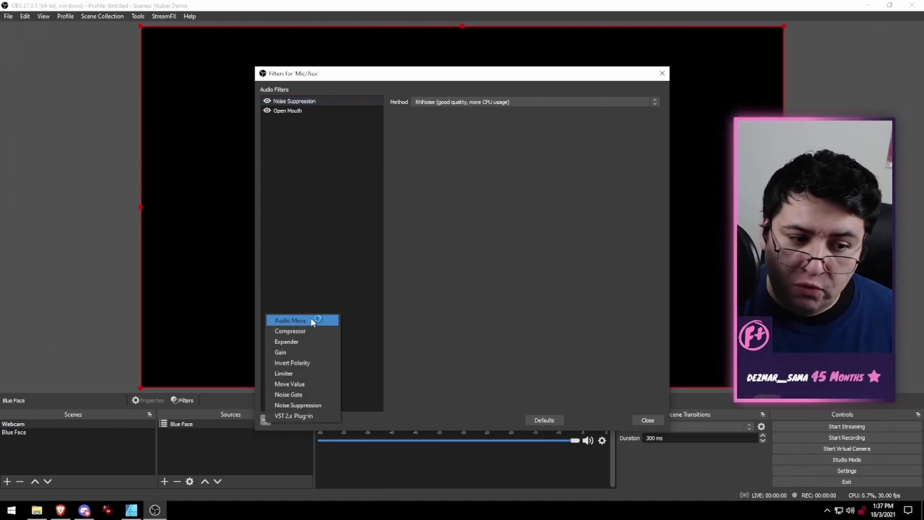
{"action": "left_click", "coordinate": [291, 321]}
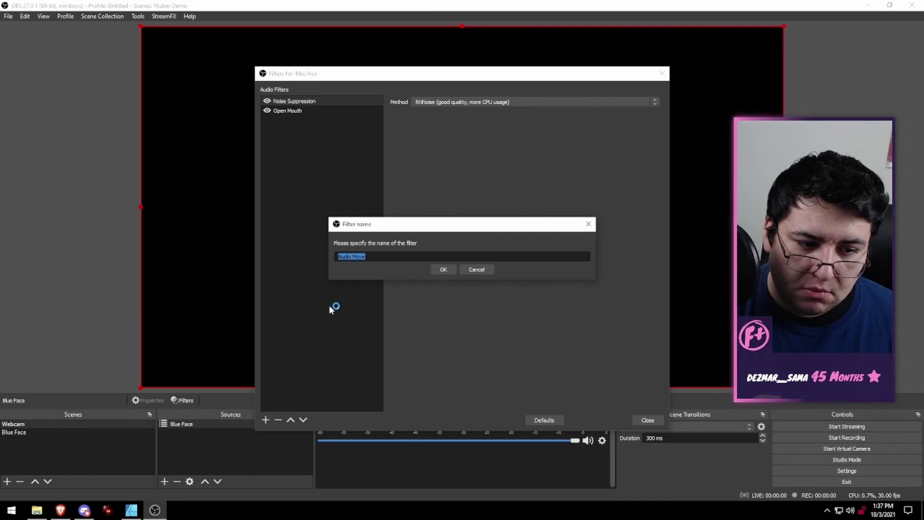
{"action": "type", "text": "Puppet Move"}
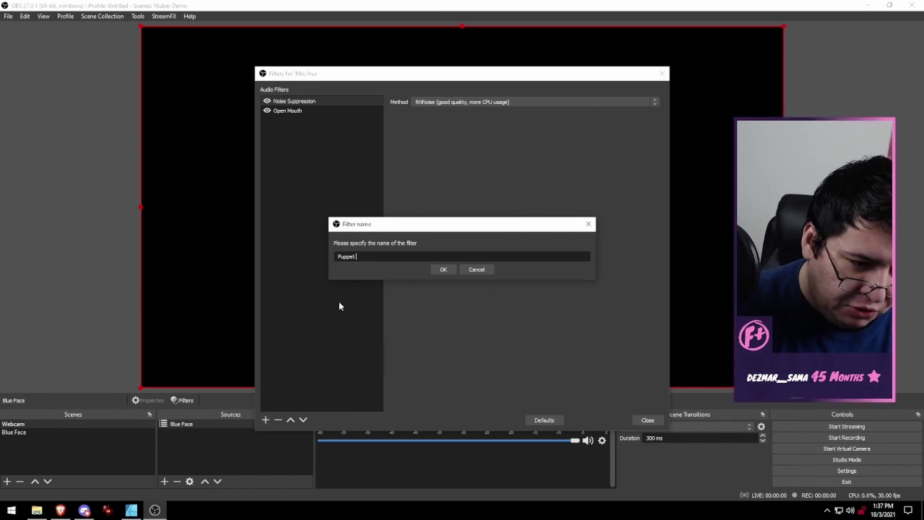
{"action": "left_click", "coordinate": [443, 269]}
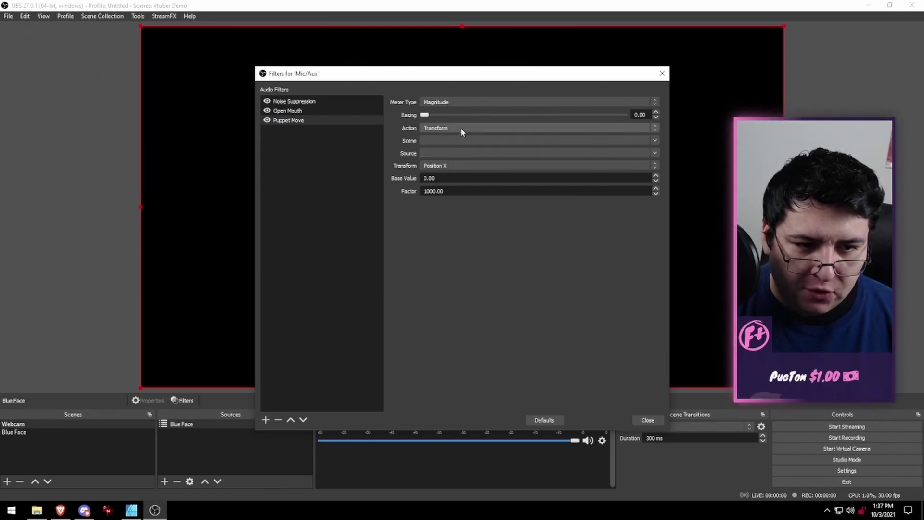
Point Puppet Move at the Blue Face source in the Webcam scene.
{"action": "left_click", "coordinate": [655, 140]}
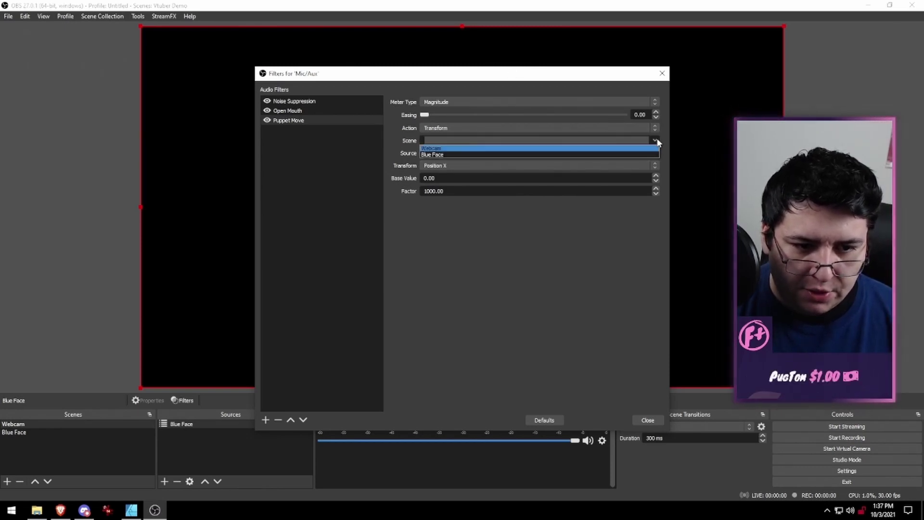
{"action": "left_click", "coordinate": [452, 149]}
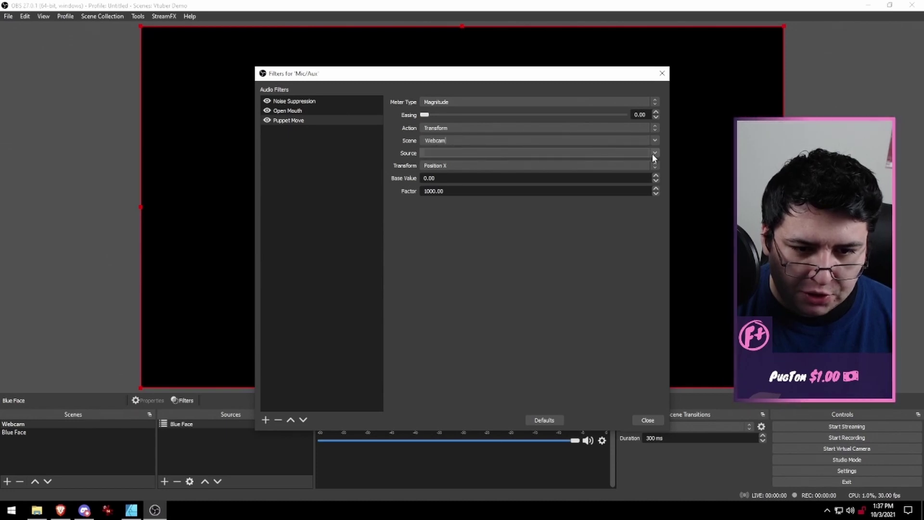
{"action": "left_click", "coordinate": [652, 153]}
{"action": "left_click", "coordinate": [435, 162]}
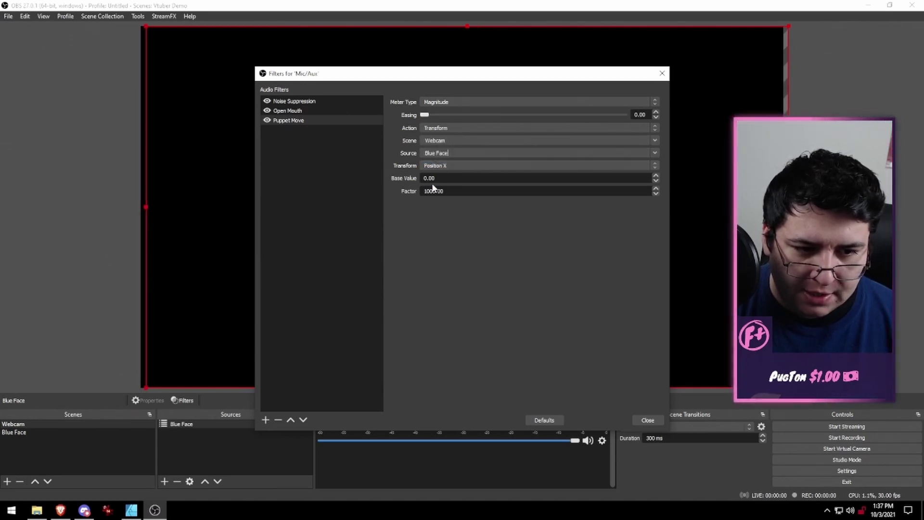
Set Puppet Move's Transform to Position Y and change its Factor from 1000 to 100.
{"action": "left_click_drag", "start_coordinate": [471, 75], "coordinate": [765, 34]}
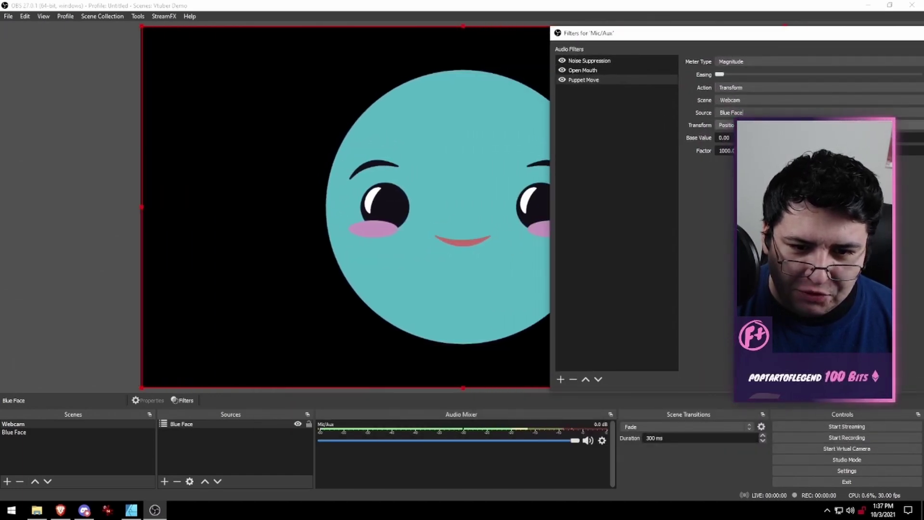
{"action": "mouse_move", "coordinate": [807, 35]}
{"action": "left_mouse_down"}
{"action": "mouse_move", "coordinate": [833, 31]}
{"action": "mouse_move", "coordinate": [800, 37]}
{"action": "left_mouse_up"}
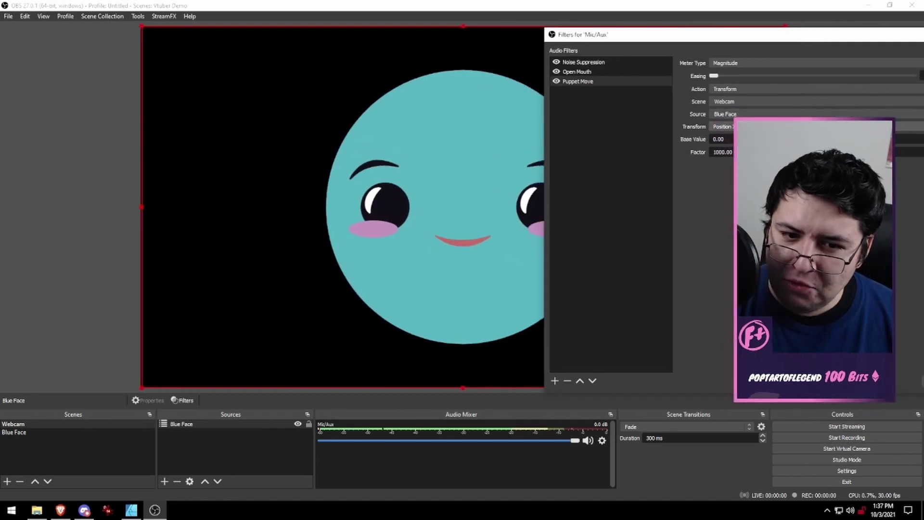
{"action": "left_click", "coordinate": [722, 126]}
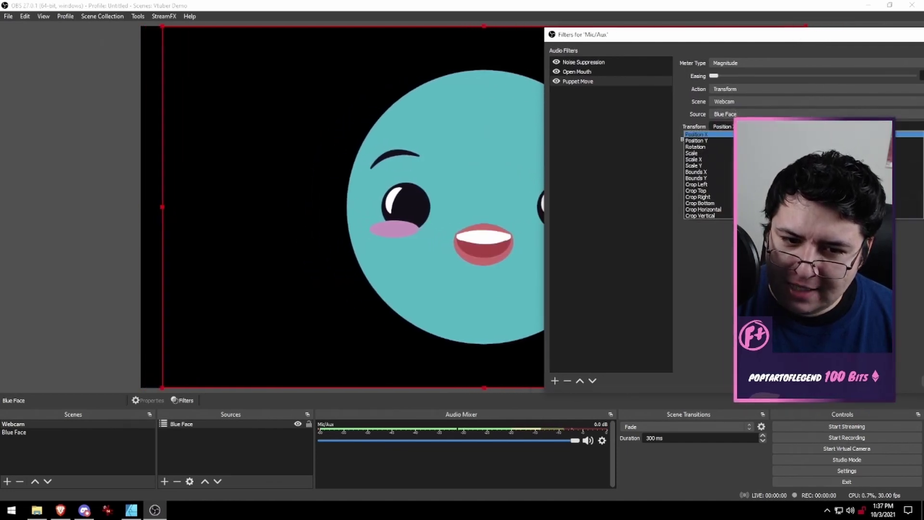
{"action": "left_click", "coordinate": [706, 135]}
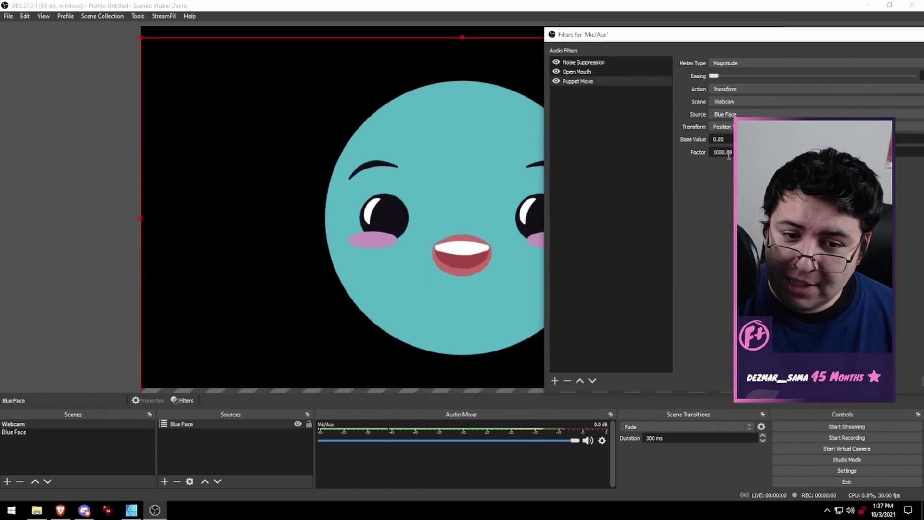
{"action": "double_click", "coordinate": [724, 153]}
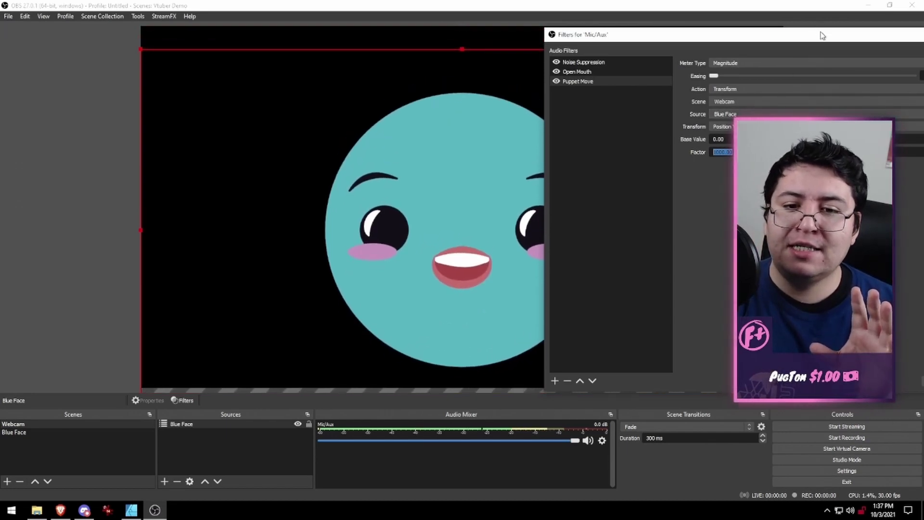
{"action": "left_click_drag", "start_coordinate": [819, 34], "coordinate": [313, 36]}
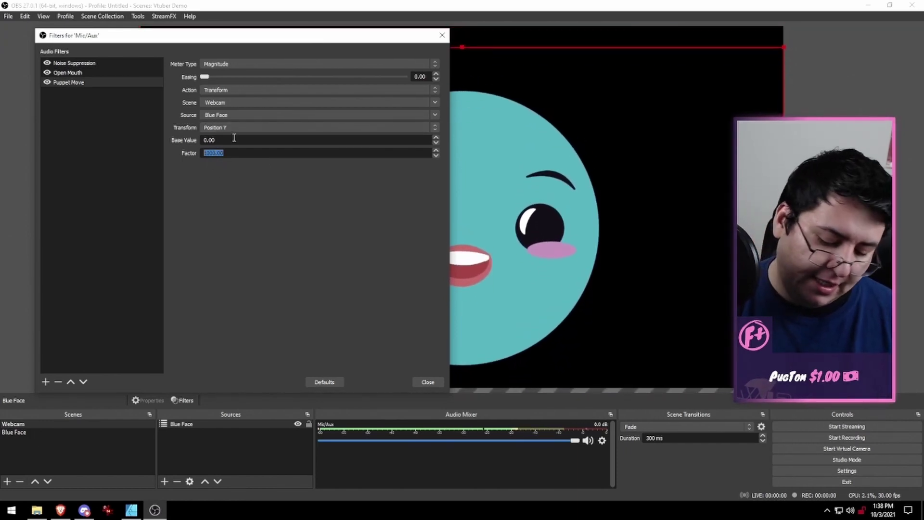
{"action": "type", "text": "100"}
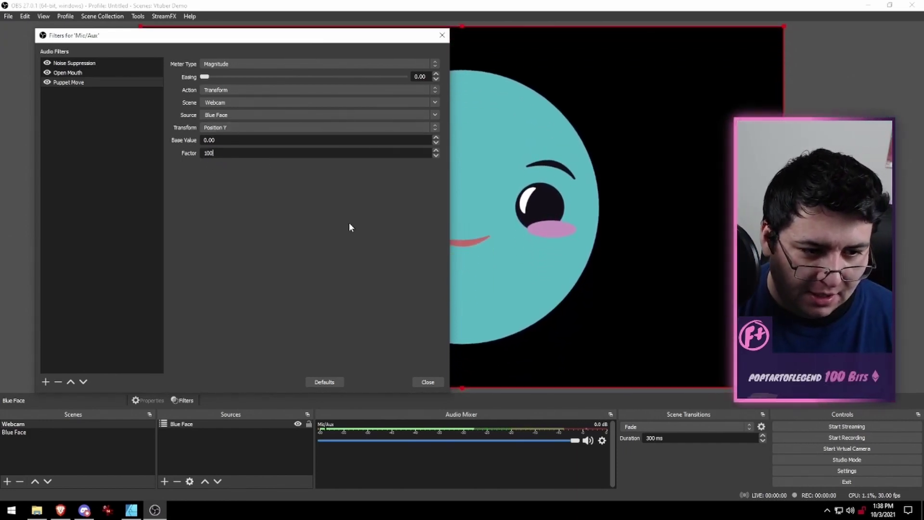
Close the Filters for 'Mic/Aux' dialog, returning to the blue face in the Webcam preview.
{"action": "left_click", "coordinate": [427, 382]}
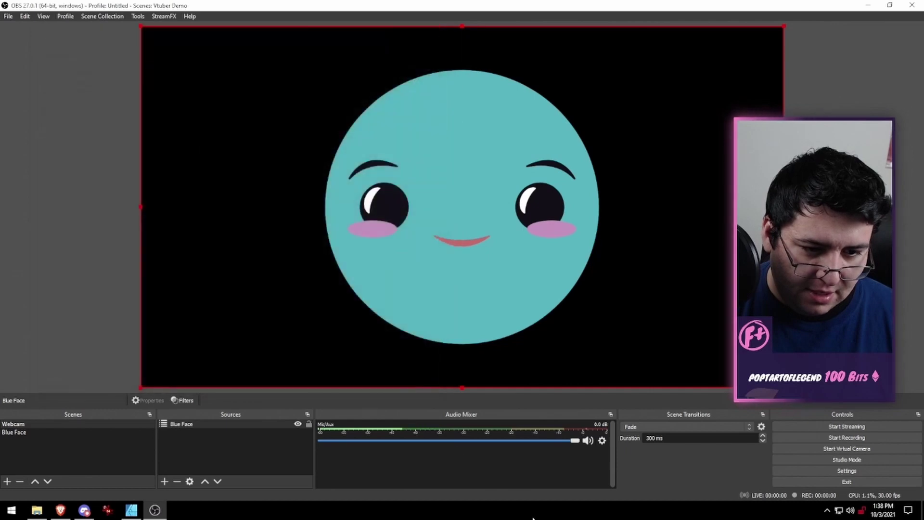